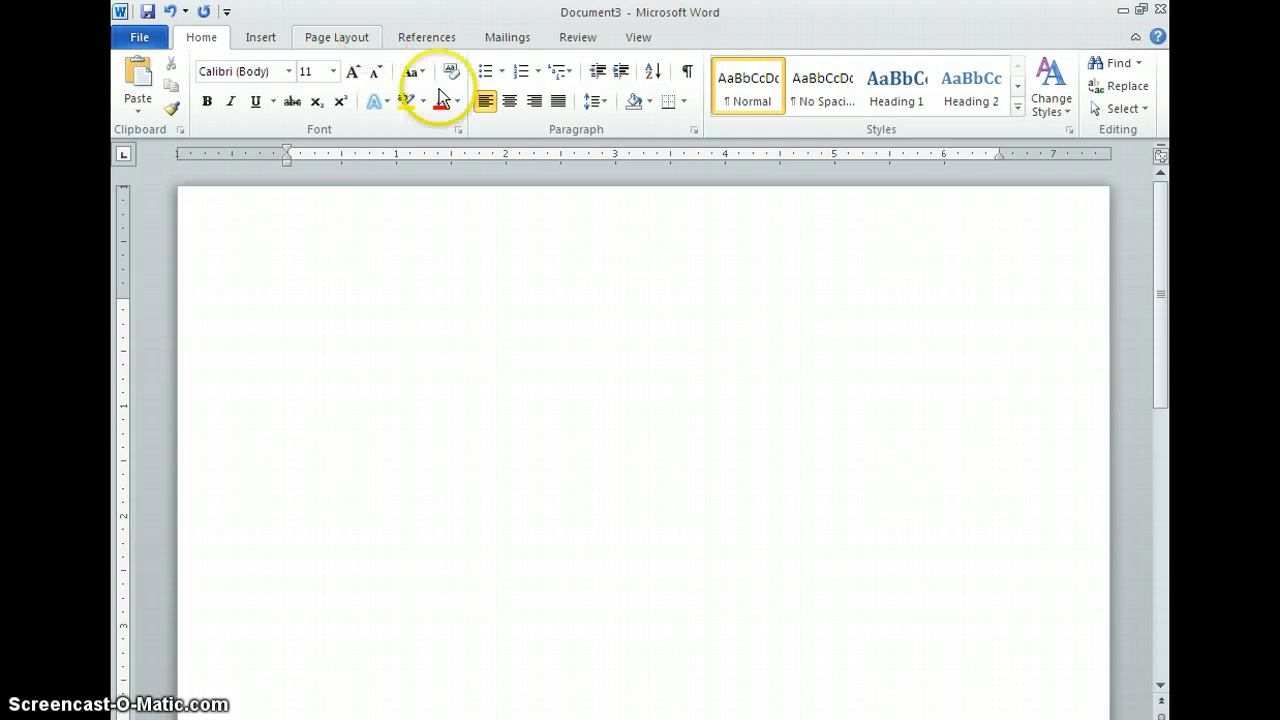
Step: Set paragraph spacing before and after to 0 pt and line spacing to Double
left_click(606, 106)
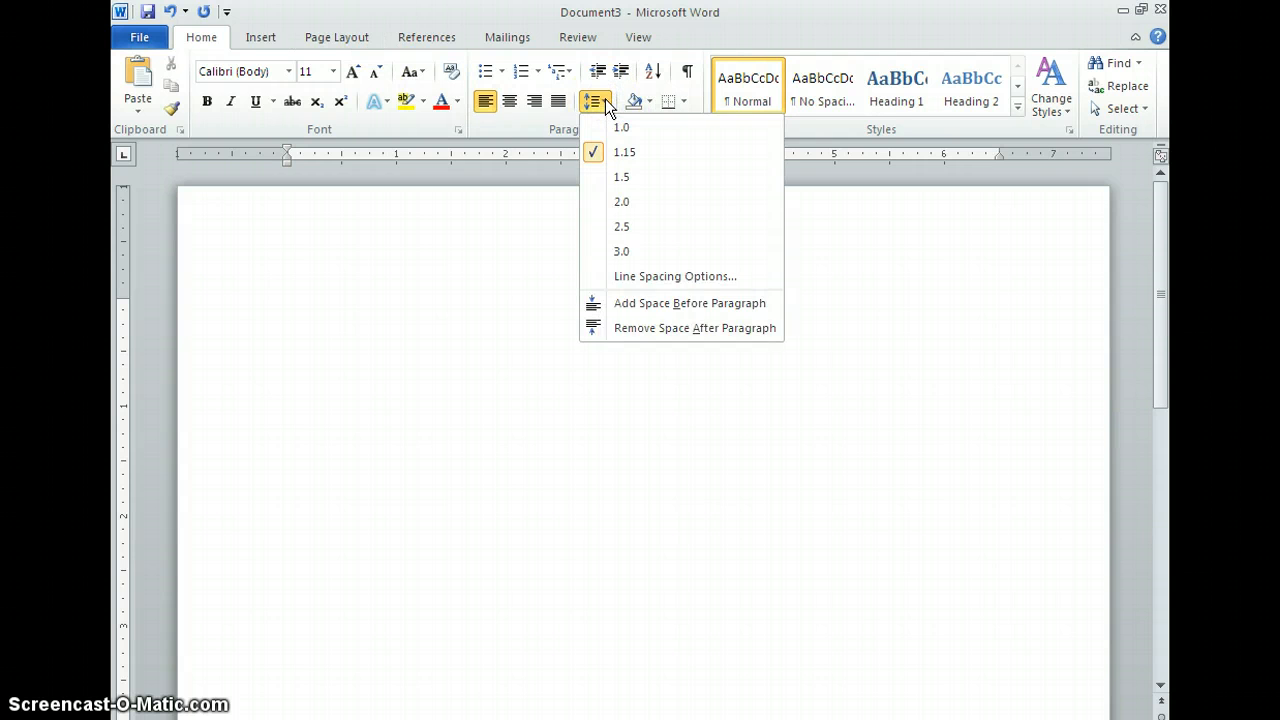
left_click(677, 289)
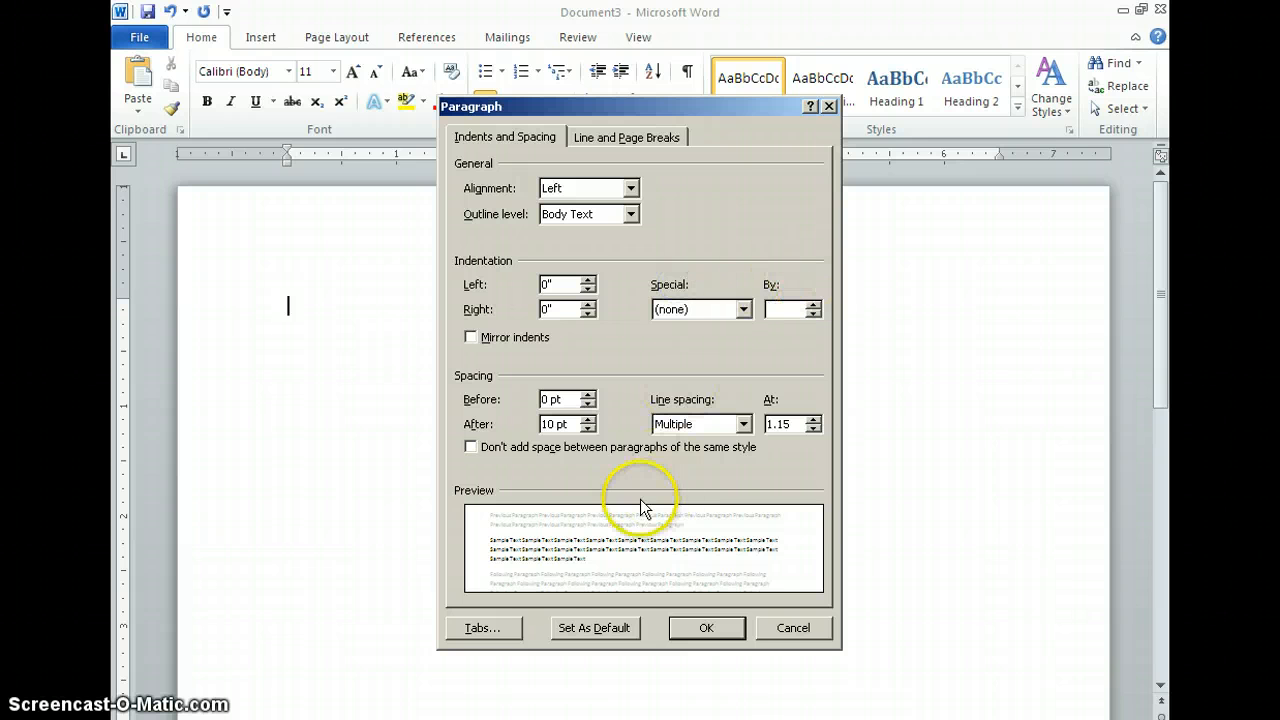
left_click(588, 428)
left_click(588, 428)
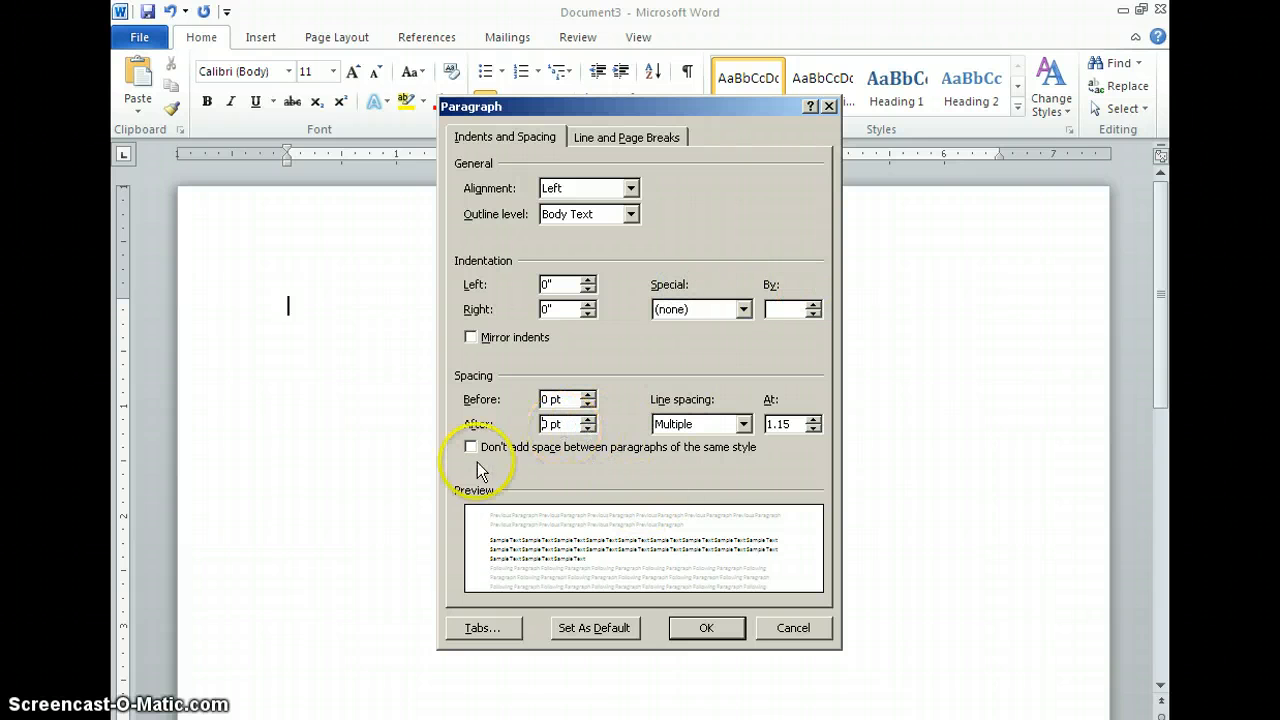
left_click(561, 396)
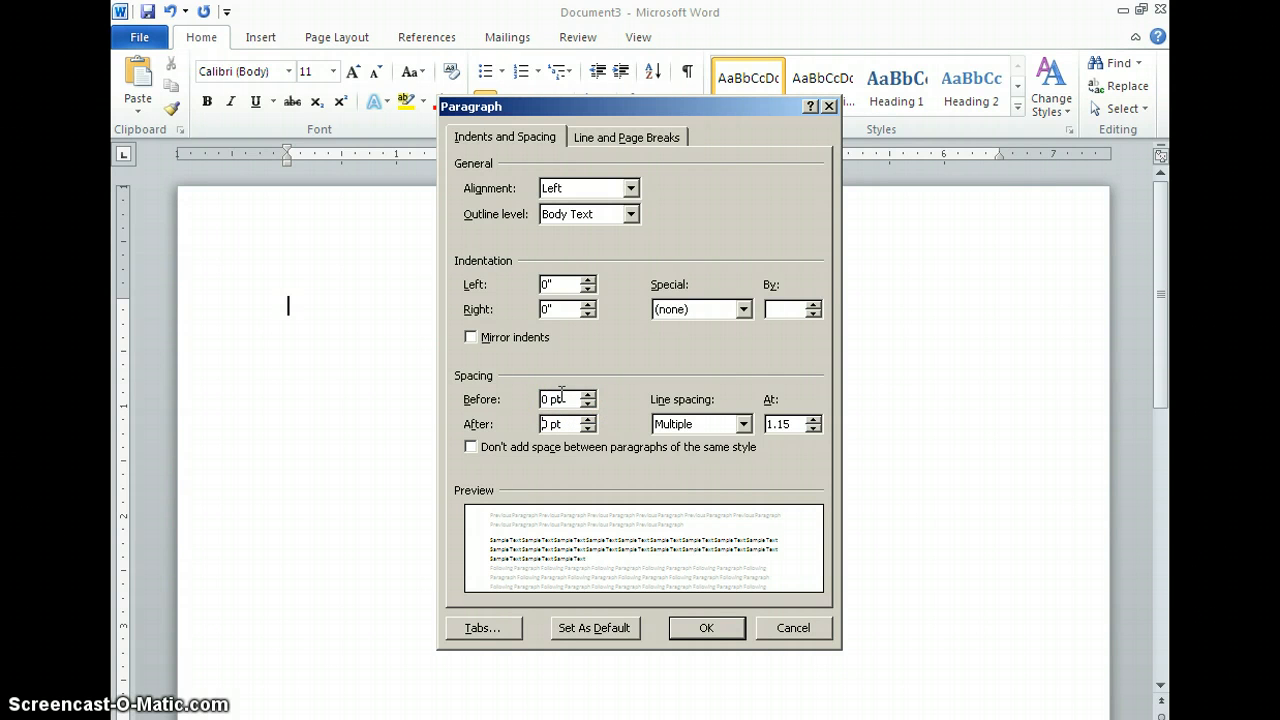
left_click(743, 424)
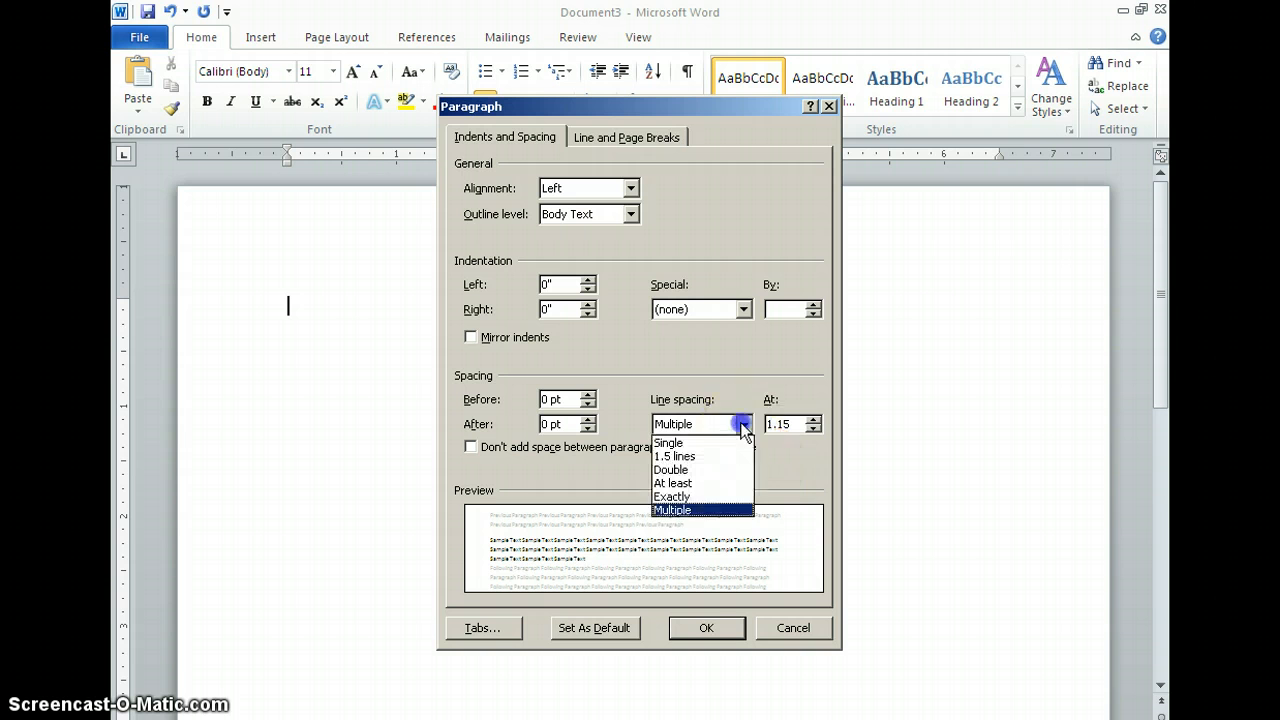
left_click(667, 471)
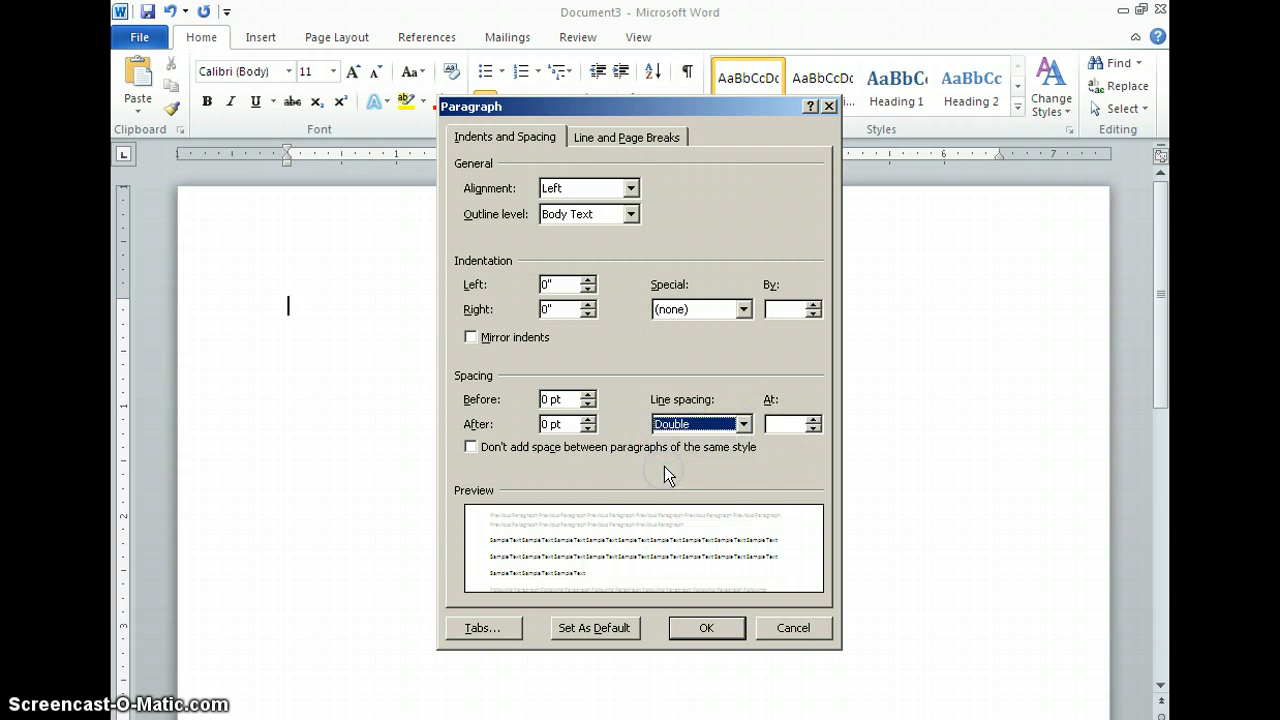
left_click(700, 630)
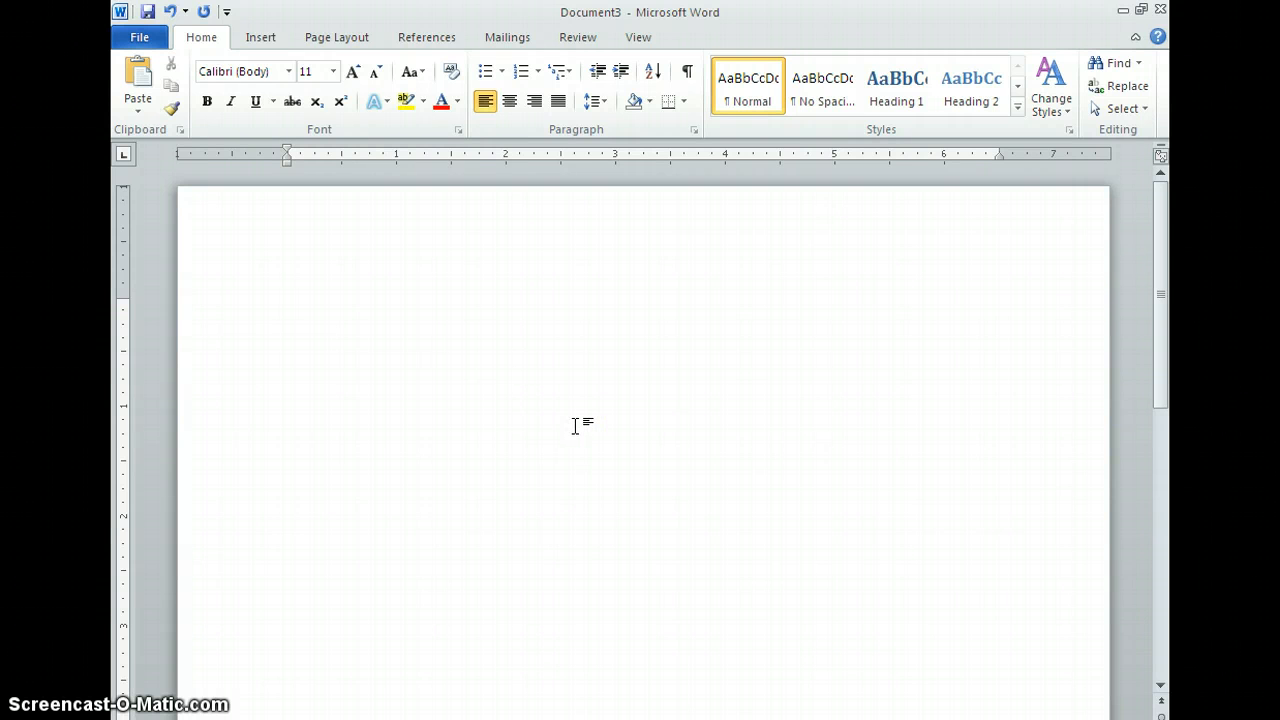
Step: Center the first line and type the heading "Works Cited"
key("ctrl+e")
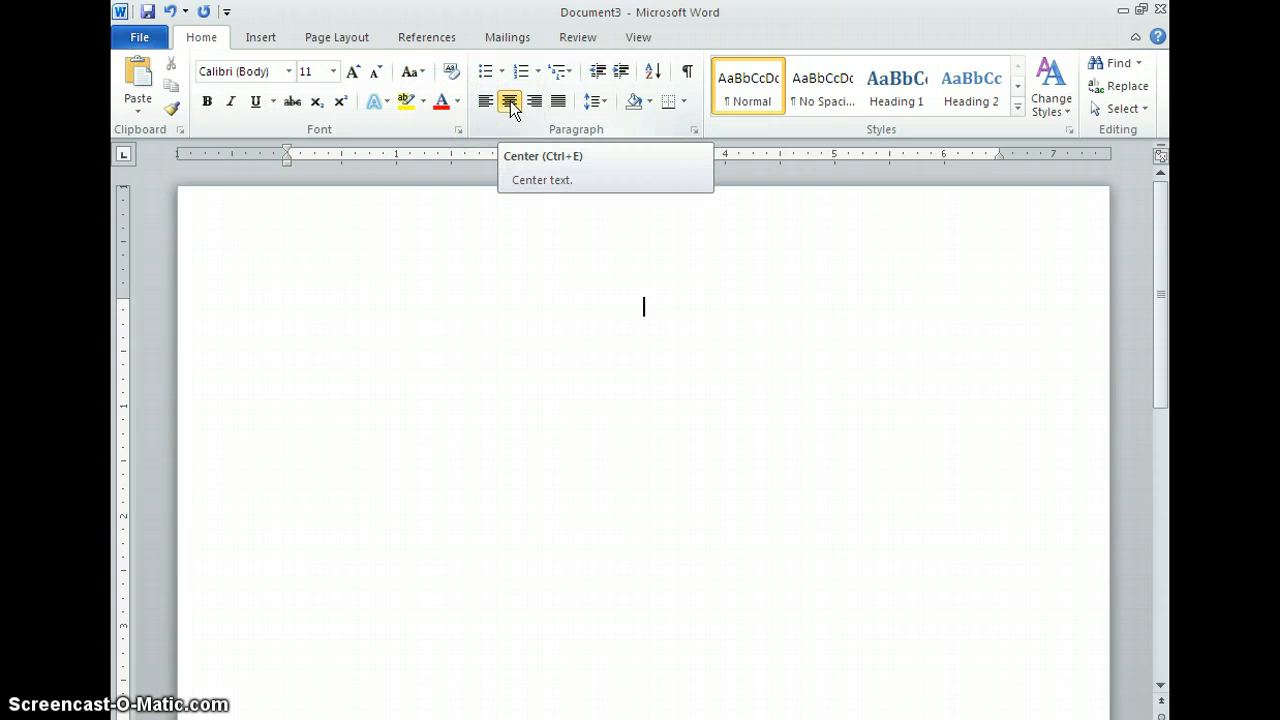
type("Wor")
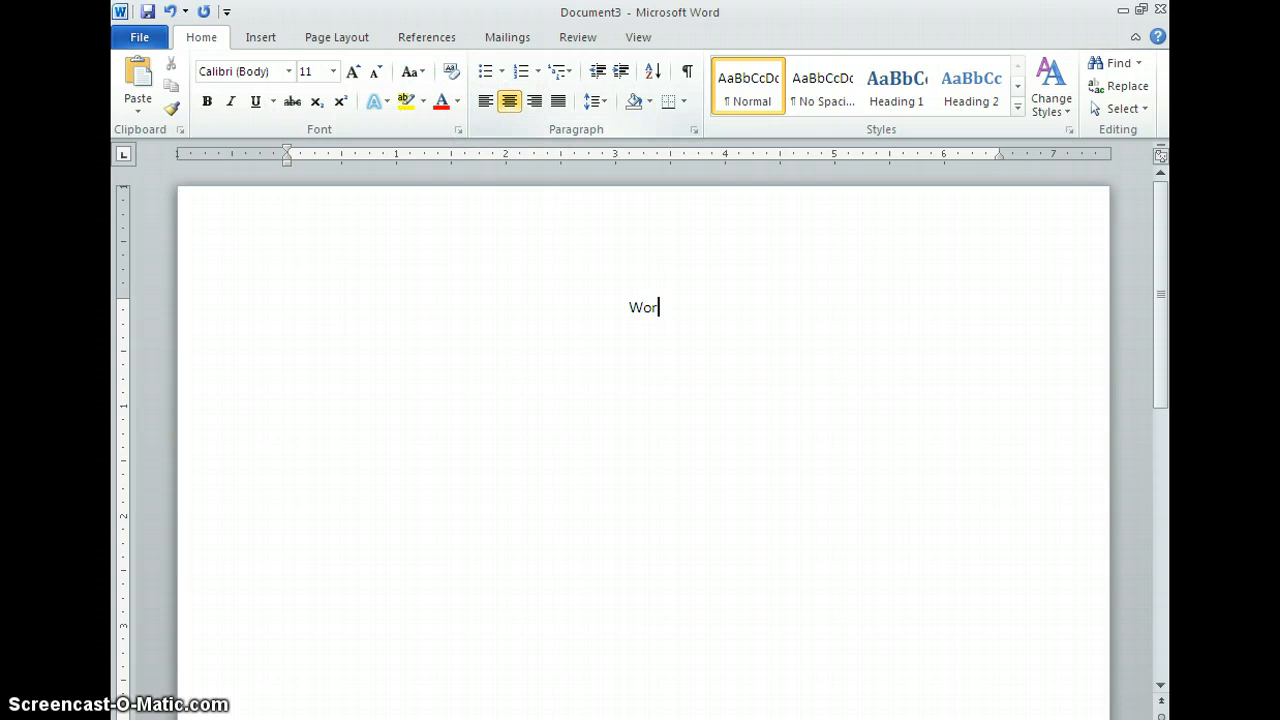
type("ks Cited")
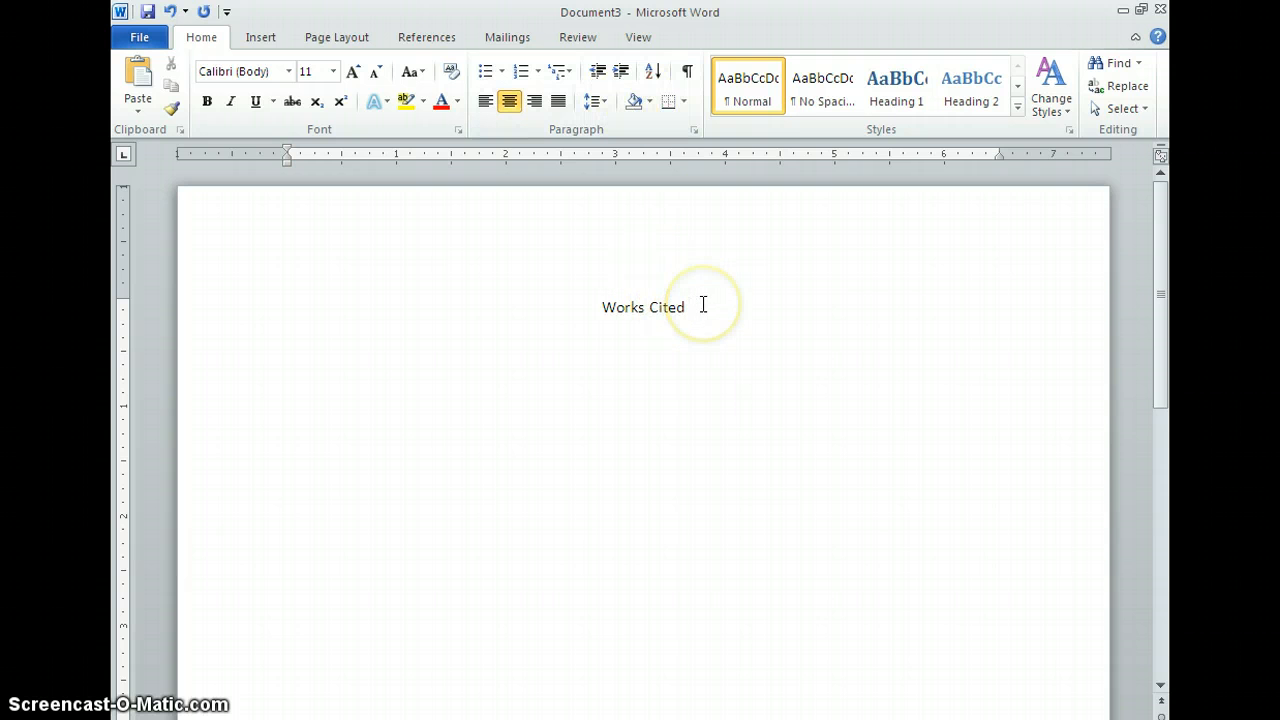
Step: Set the heading's font to Times New Roman, 12 pt
left_click(703, 307)
left_click_drag(703, 307, 542, 307)
left_click(287, 71)
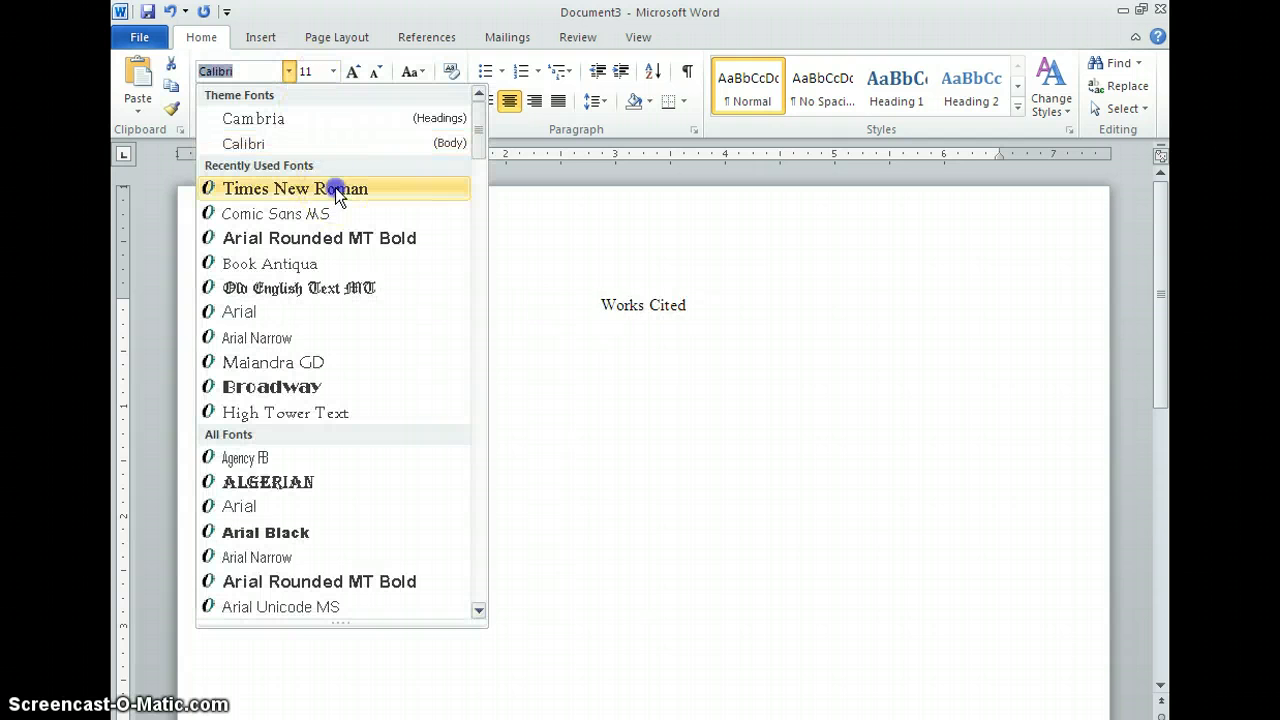
left_click(337, 189)
left_click(333, 71)
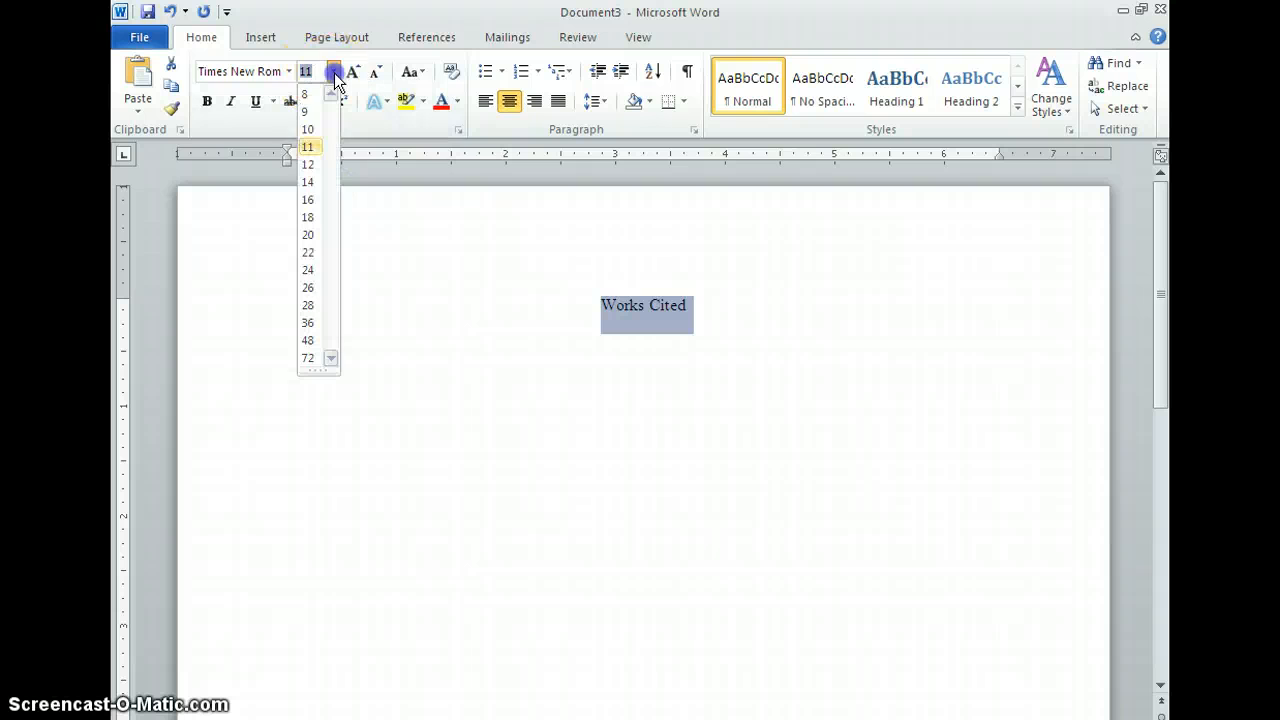
left_click(310, 165)
Step: Start a left-aligned line below the heading and type "Bloom, Harold." followed by the italic title "J.D. Salinger"
left_click(755, 327)
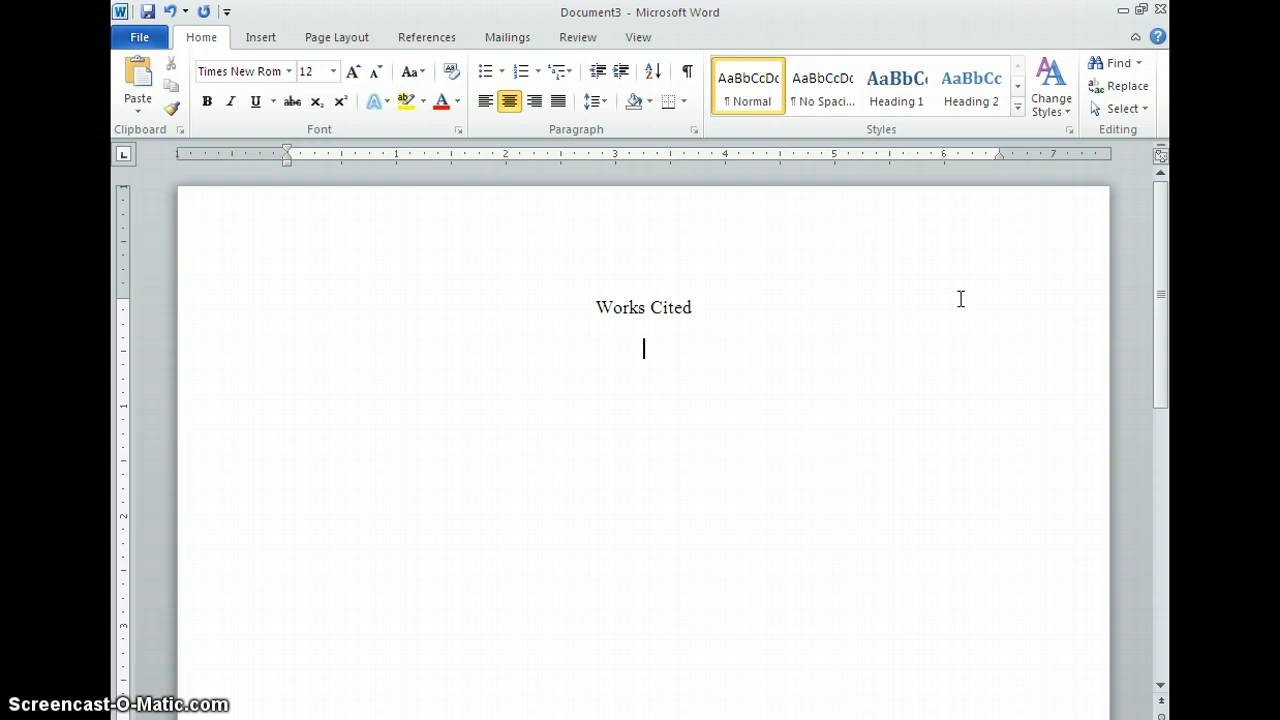
key("ctrl+l")
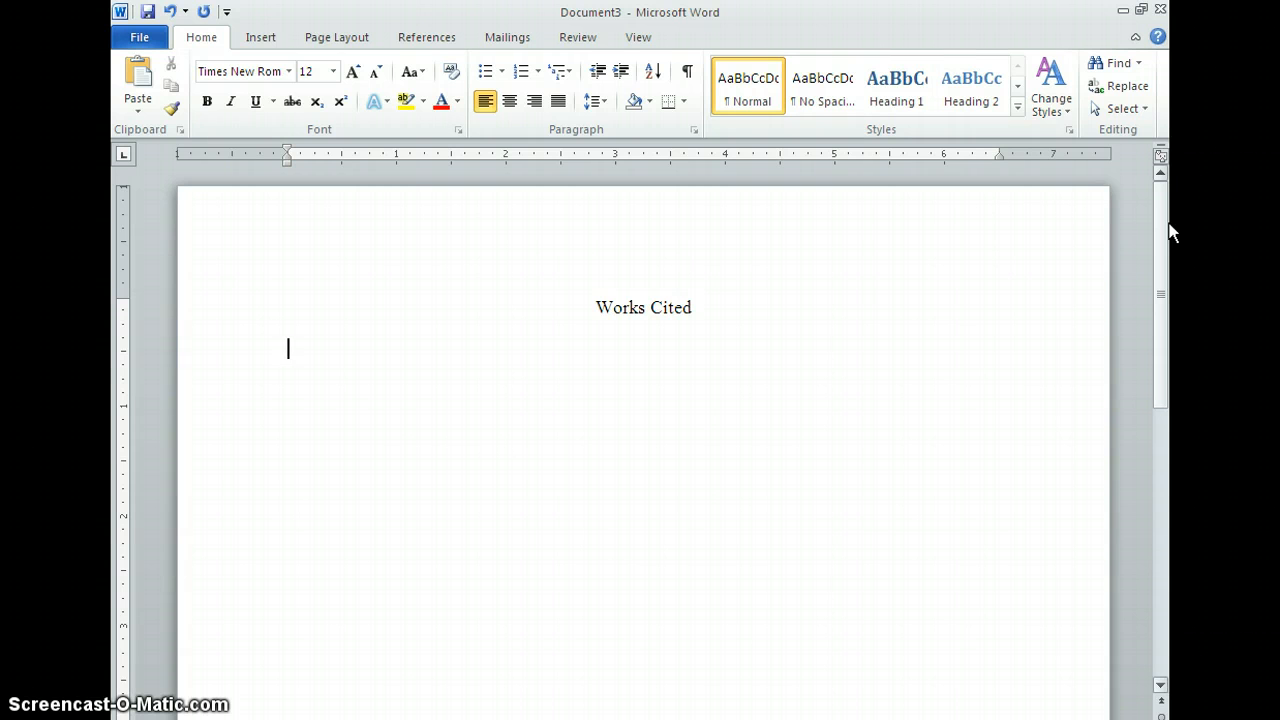
type("Bloom, Harold")
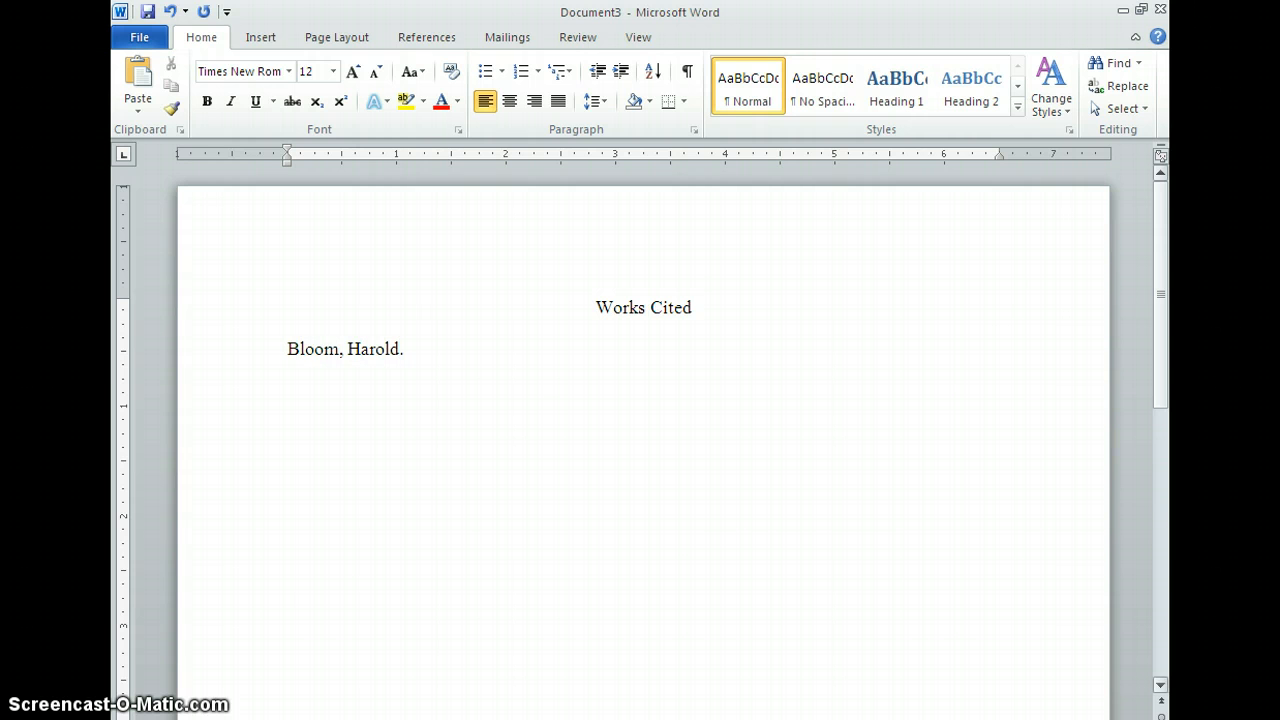
type(".")
key("ctrl+i")
type("J.D. Salinger.")
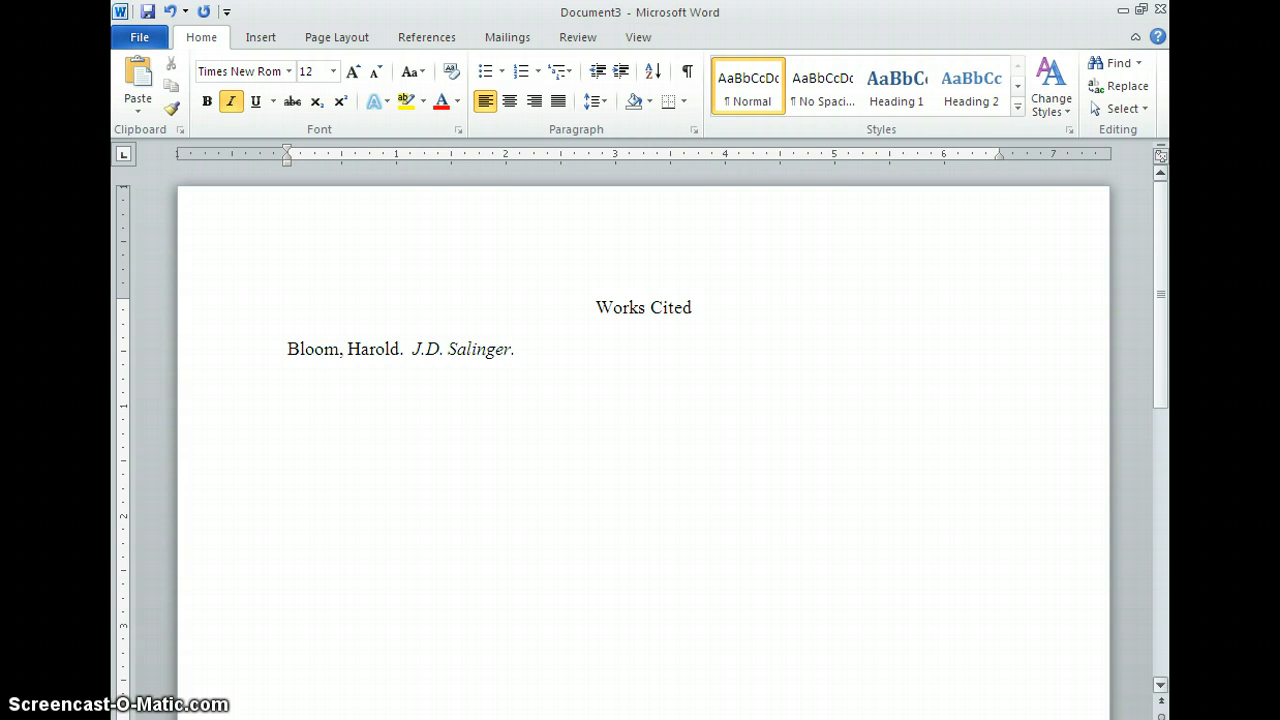
key("ctrl+i")
Step: Continue the entry with ". Philidelphia: Chelsea House, 2002. Print."
type(".  Philidelph")
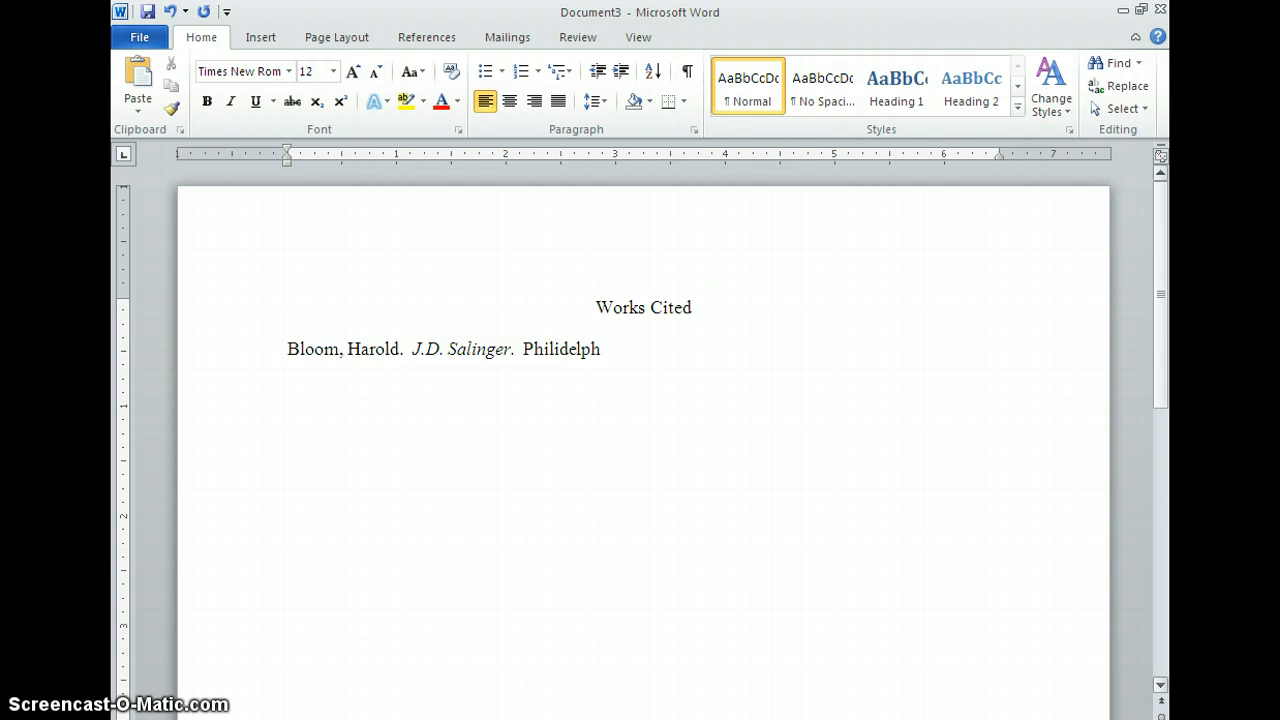
type("ia: Chelsea Ho")
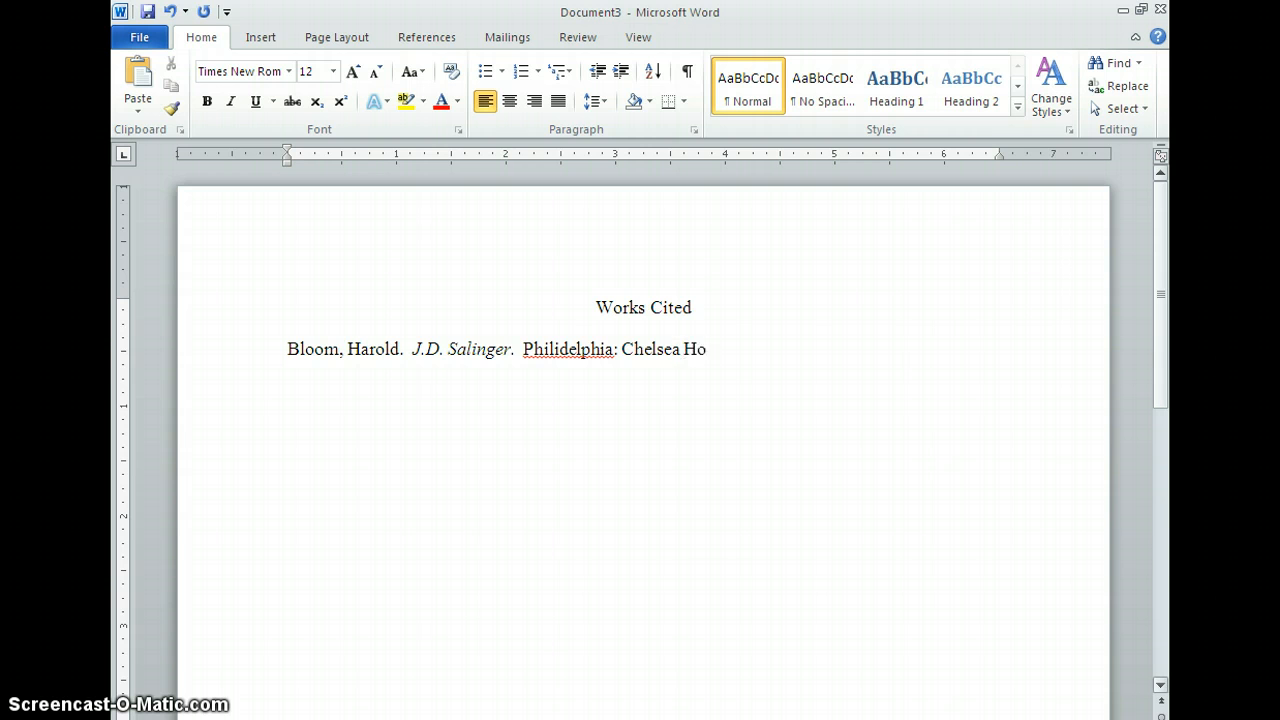
type("use, 2002. Prin")
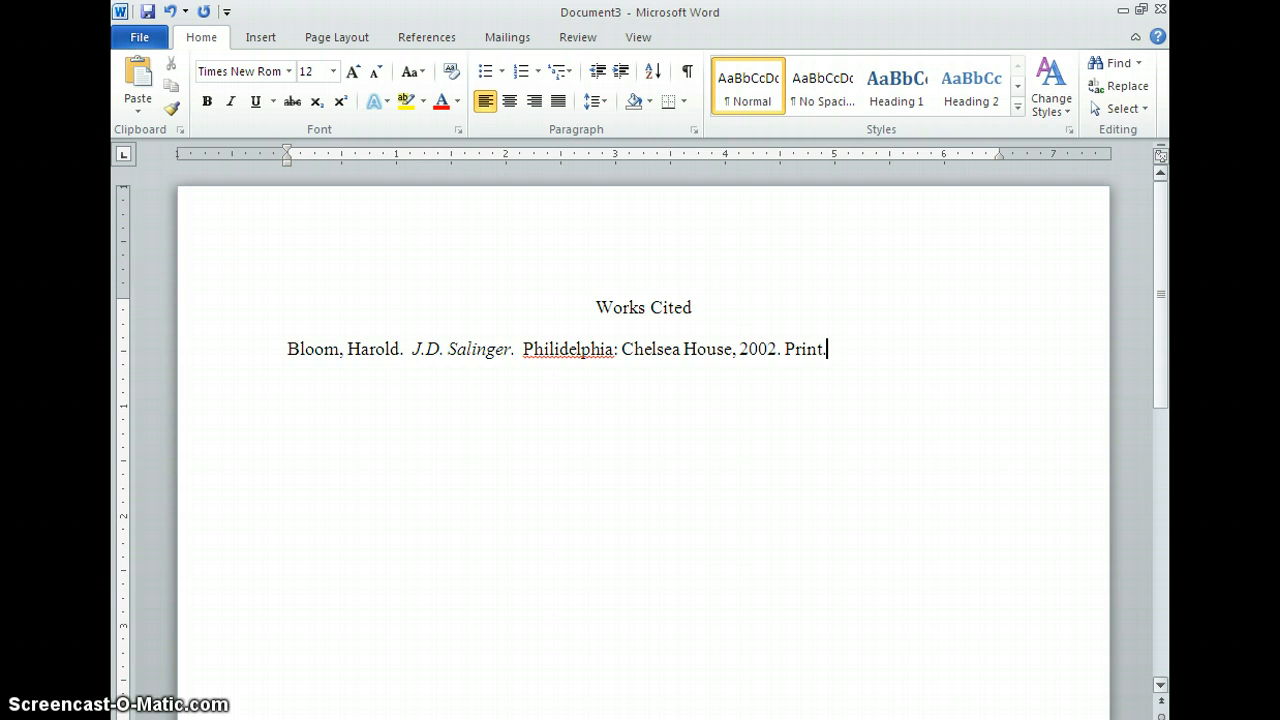
type("t. dljdljfljldjfljewoiuroi")
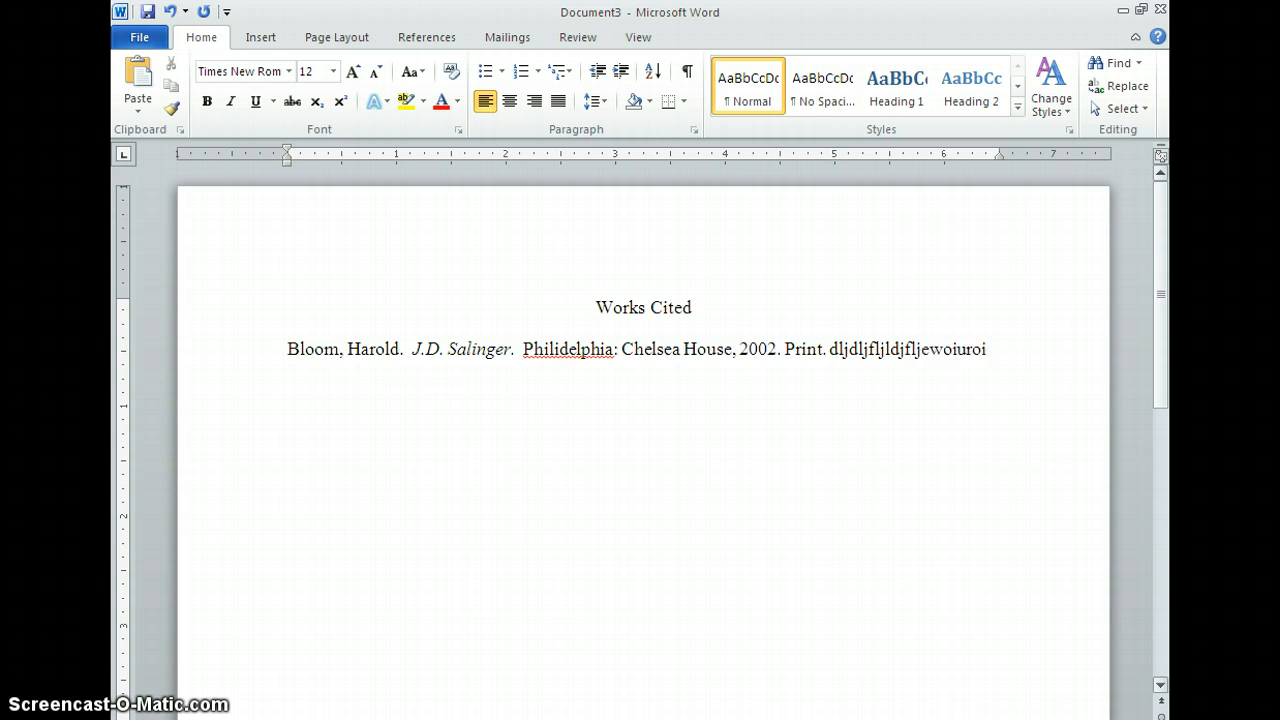
type("euiljdlfkjjflkjalkjlkdjflkjdsljelj")
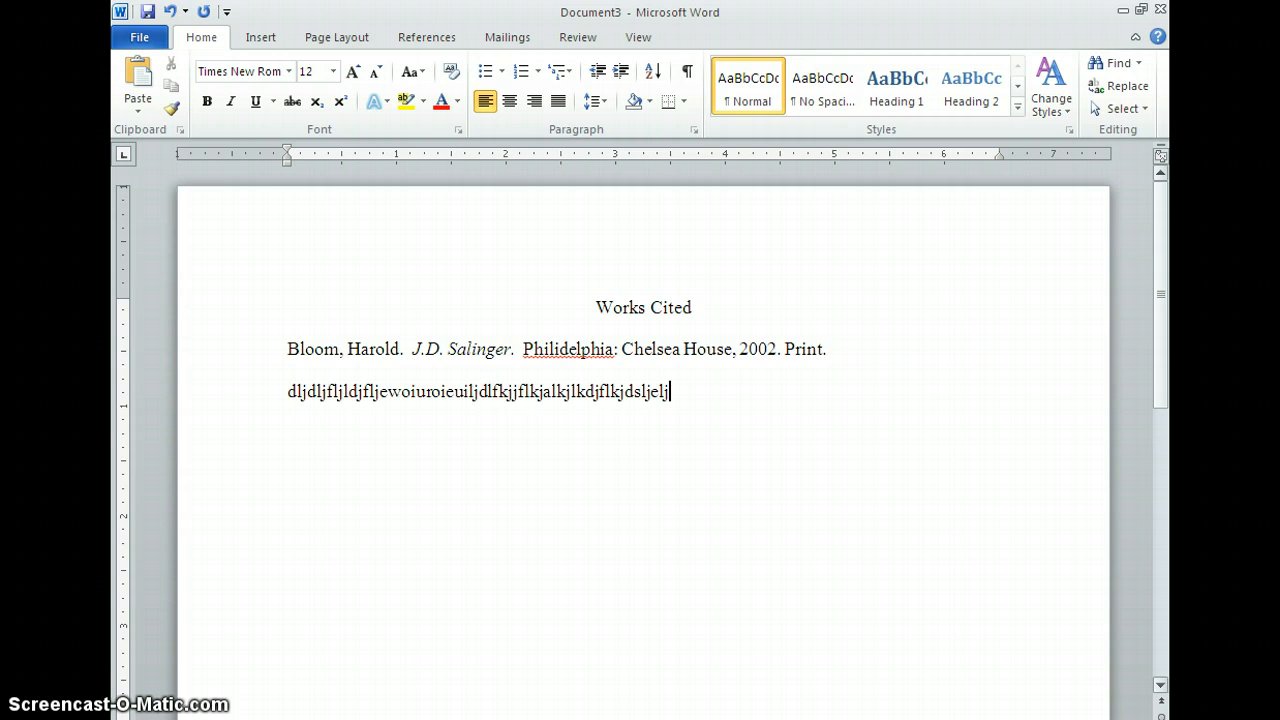
type("lkjdslfjlkjdfkljlkdjlkghu")
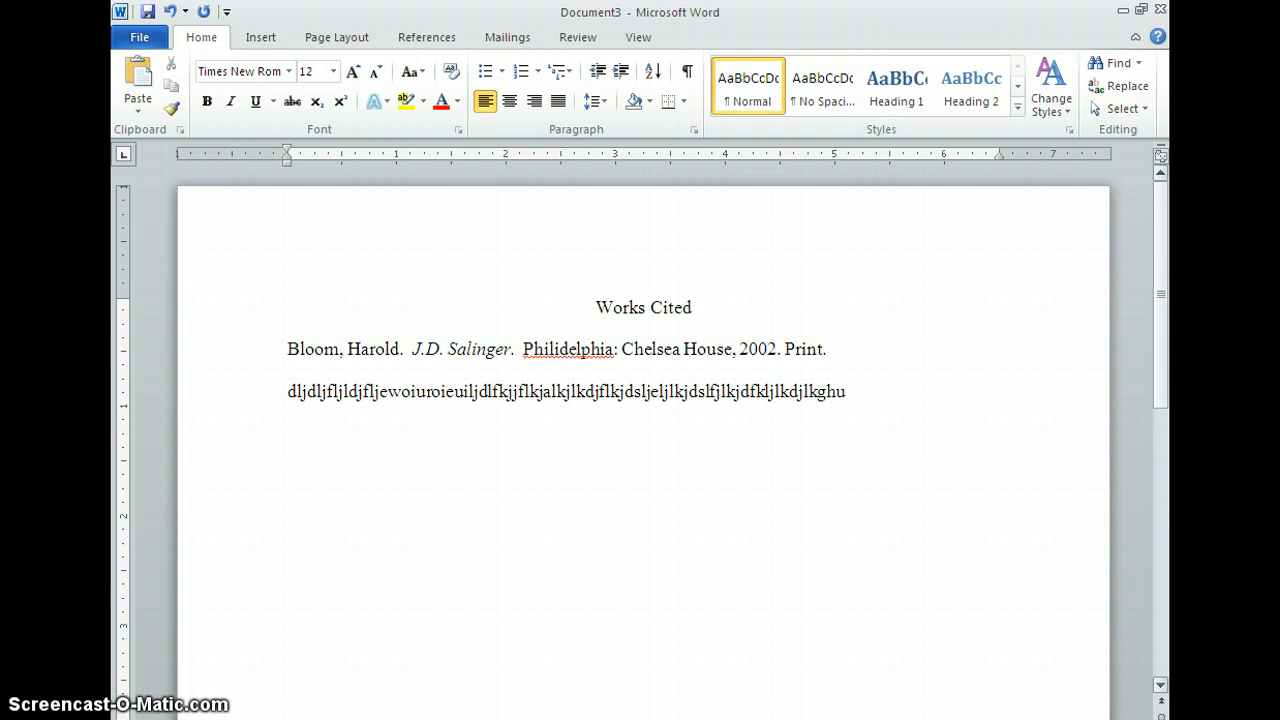
type("  kljdfidsoiu")
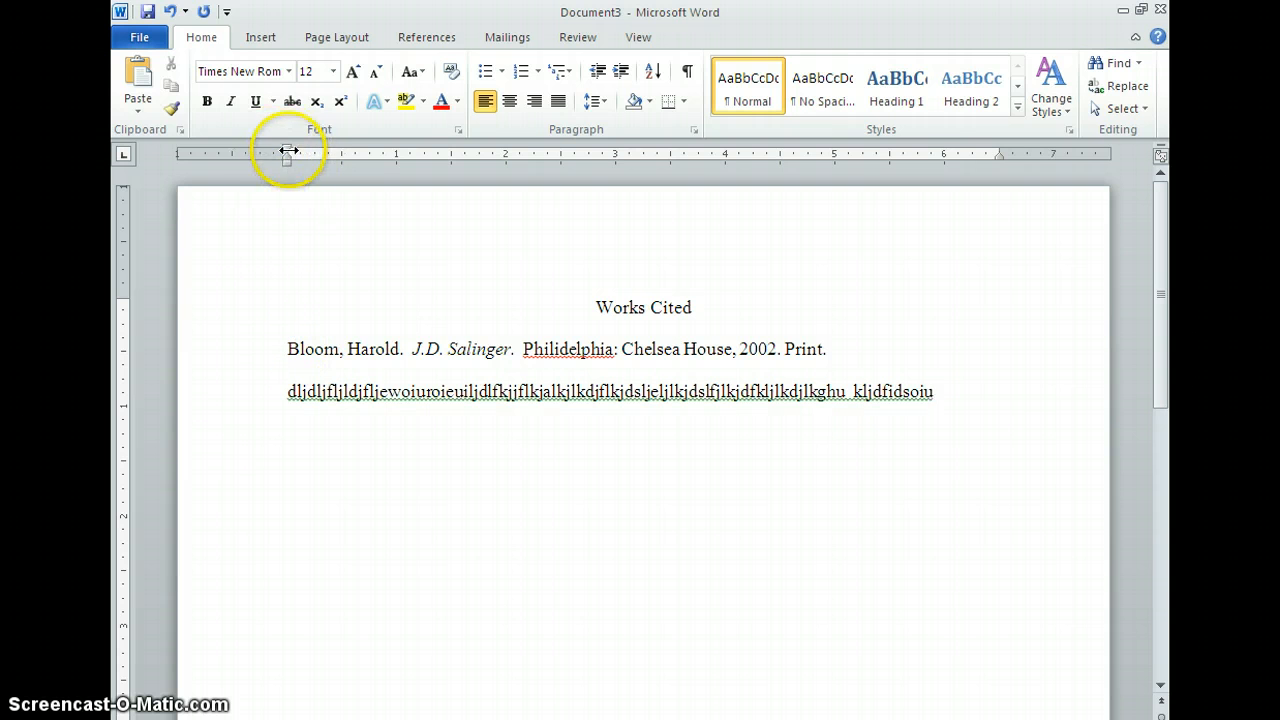
left_click(286, 348)
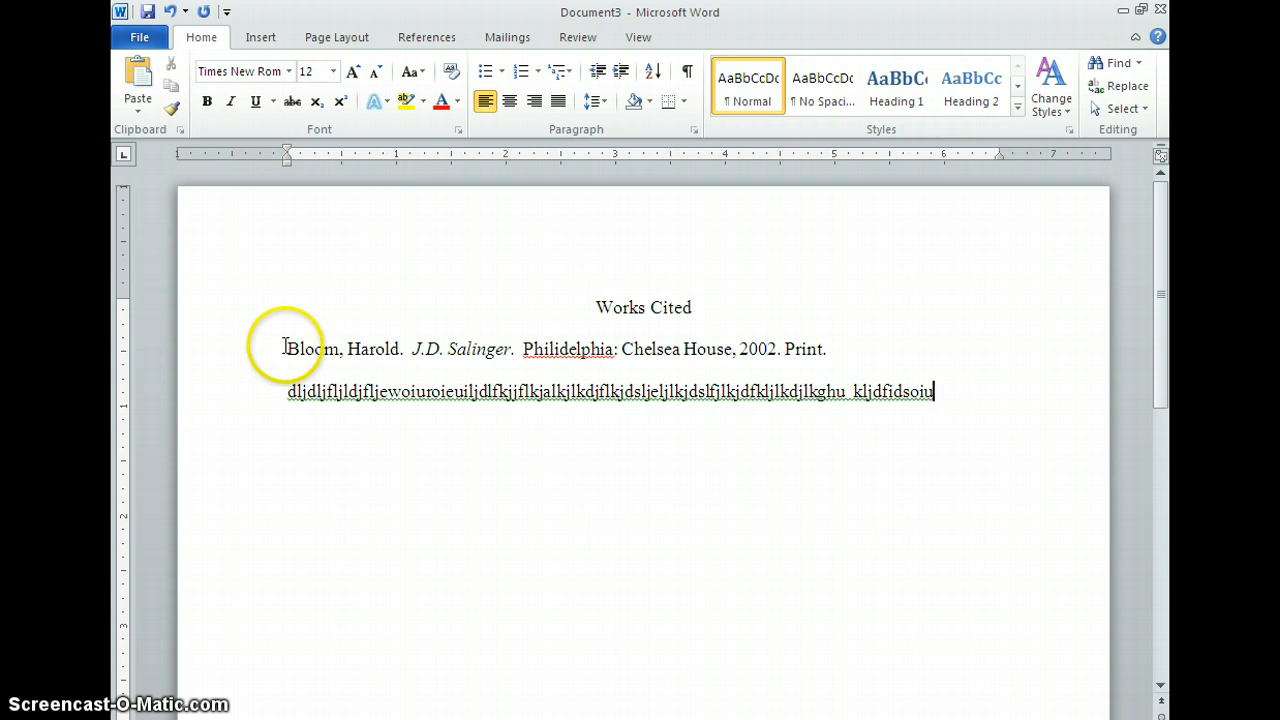
left_click_drag(287, 348, 920, 402)
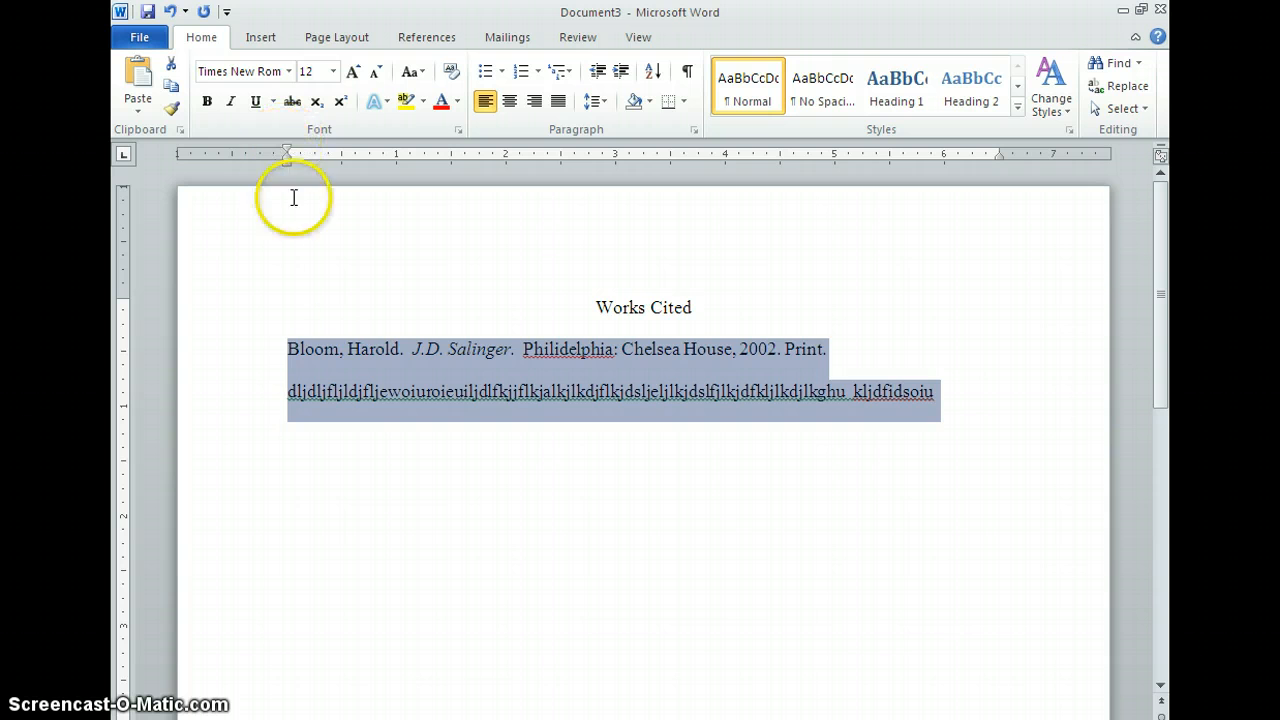
left_click(288, 350)
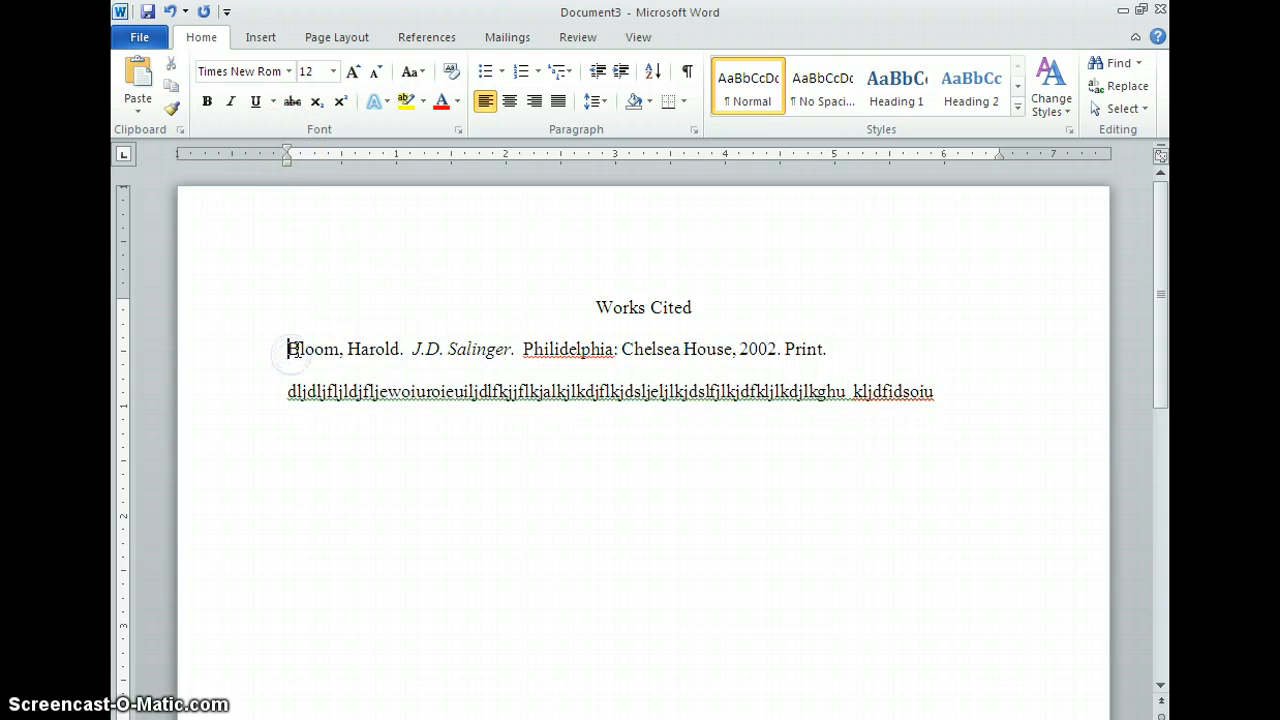
key("ctrl+e")
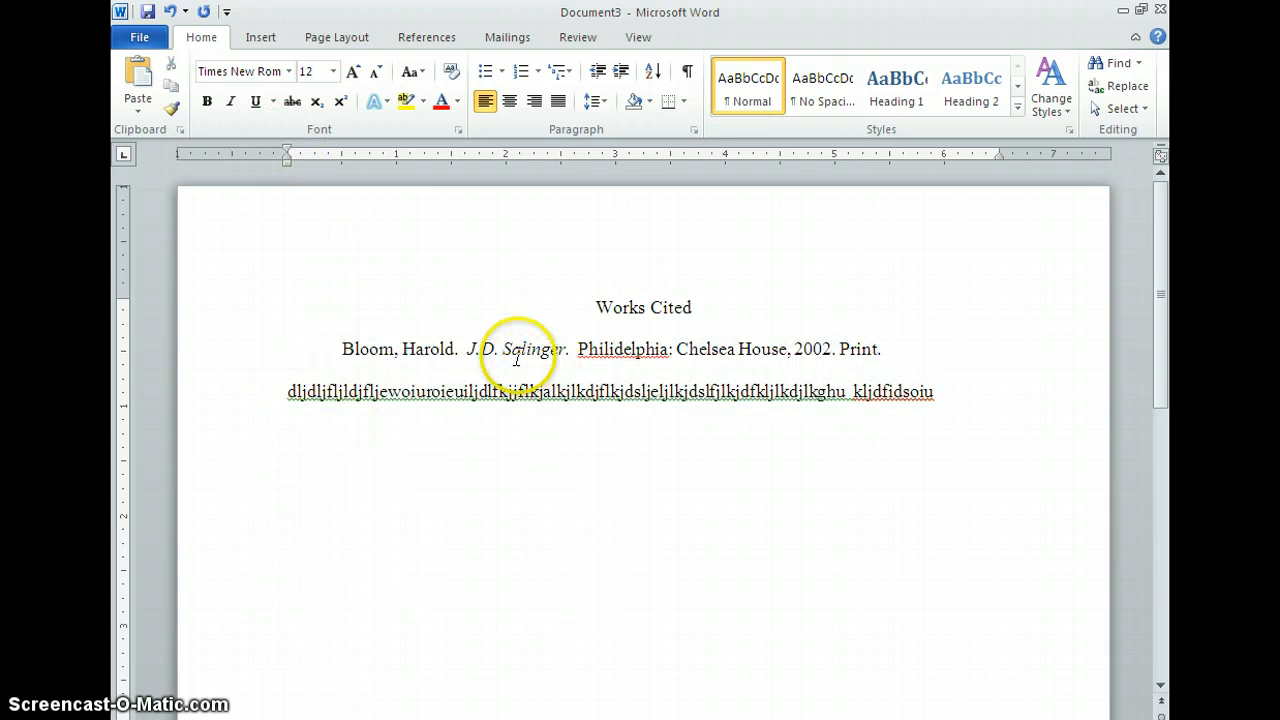
key("ctrl+l")
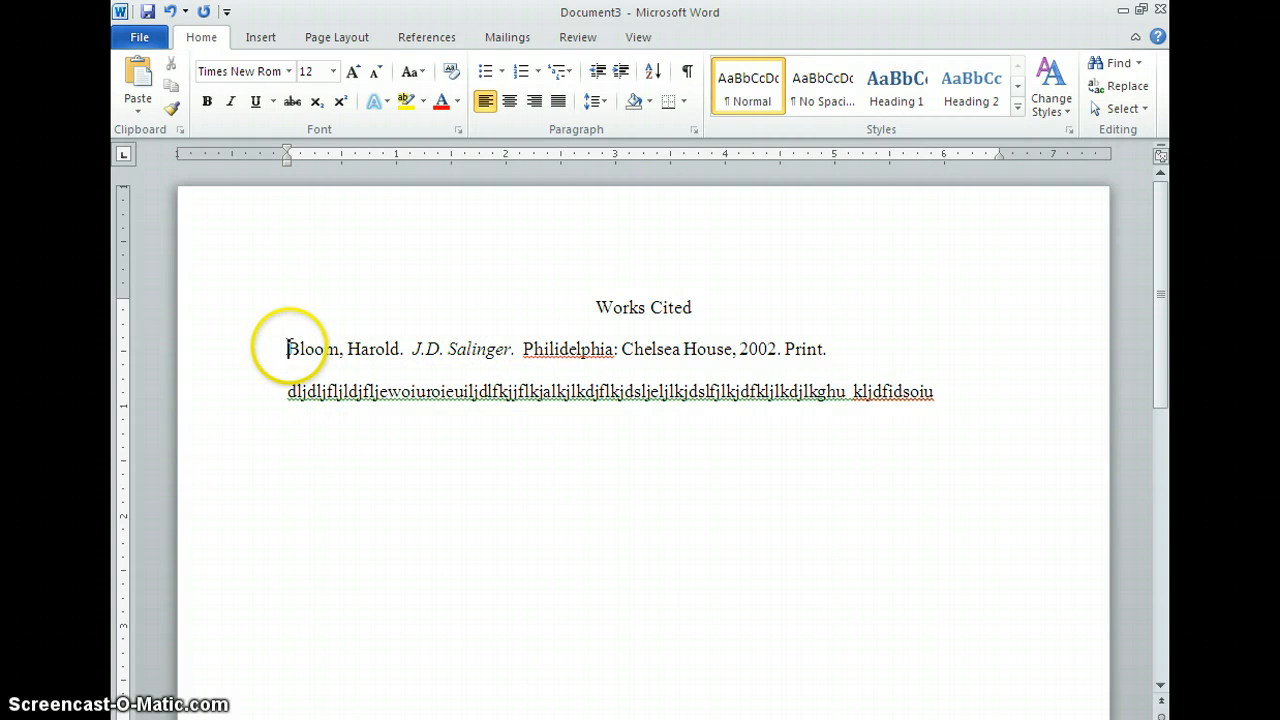
Step: Give the whole entry a 0.5-inch hanging indent
left_click_drag(288, 348, 1006, 397)
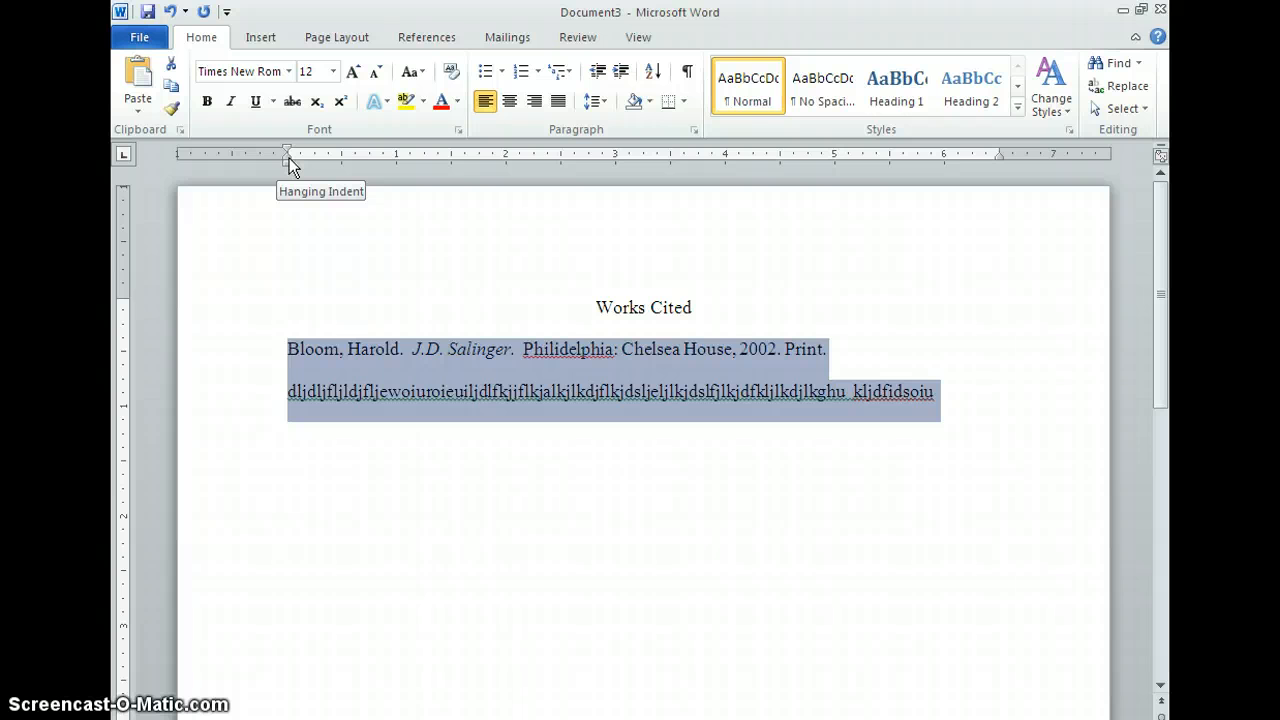
left_click(289, 158)
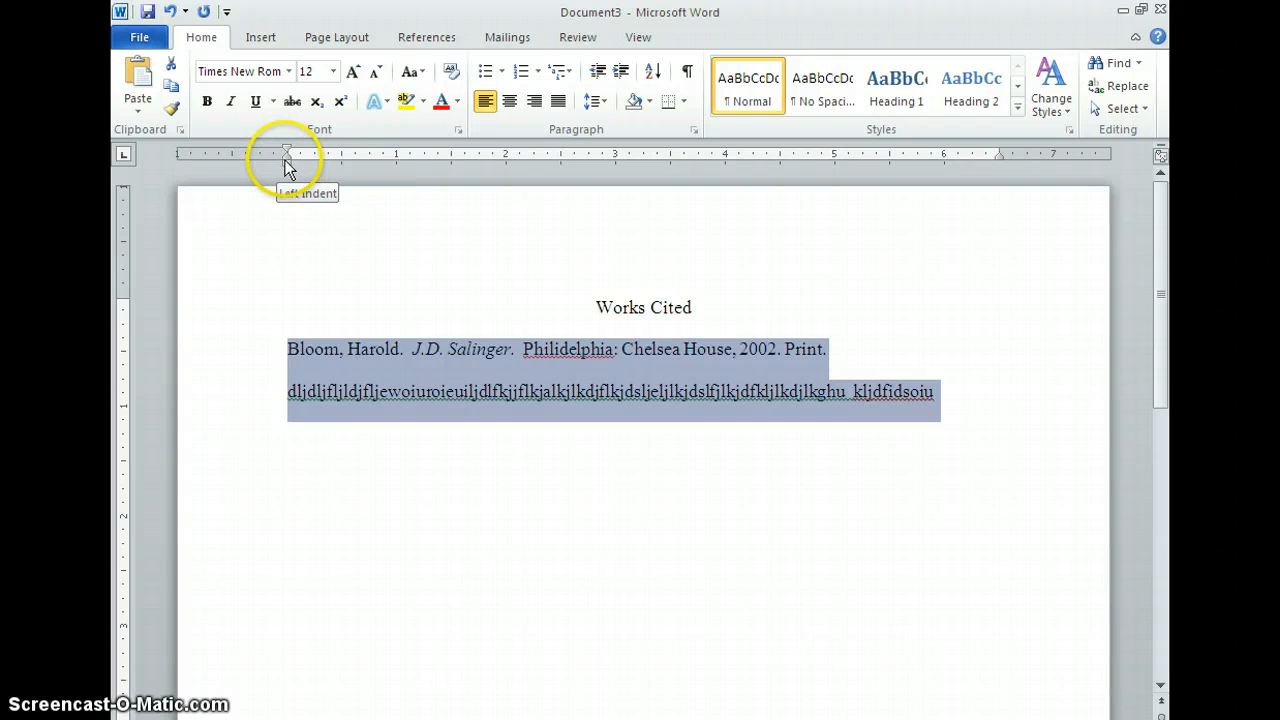
left_click_drag(286, 161, 342, 155)
left_click(288, 155)
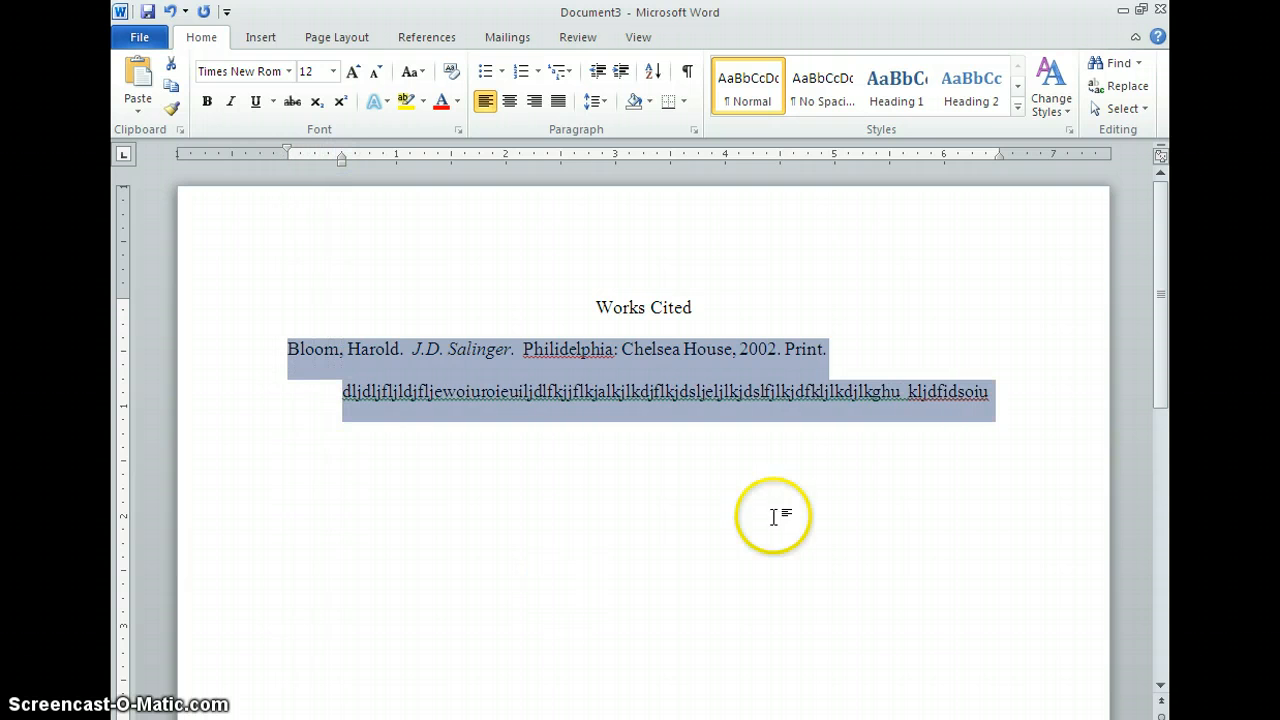
left_click(997, 482)
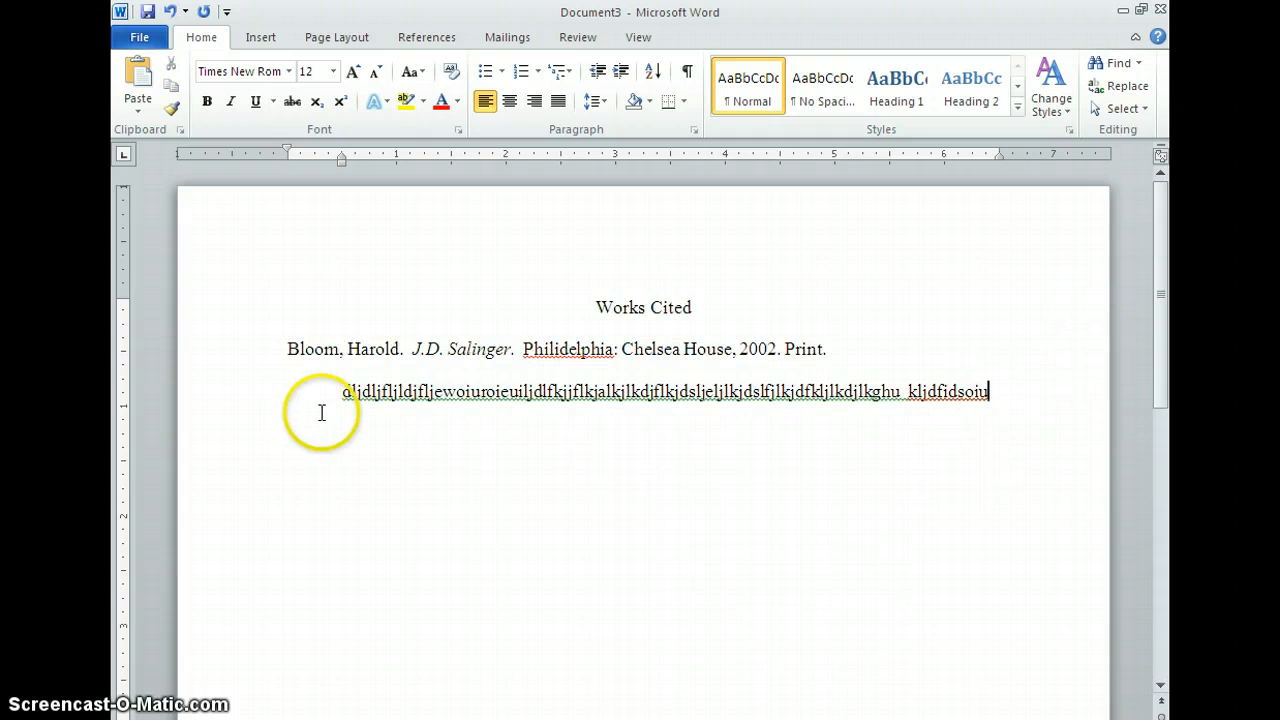
Step: Start a new paragraph after the entry and type more placeholder text
key("Return")
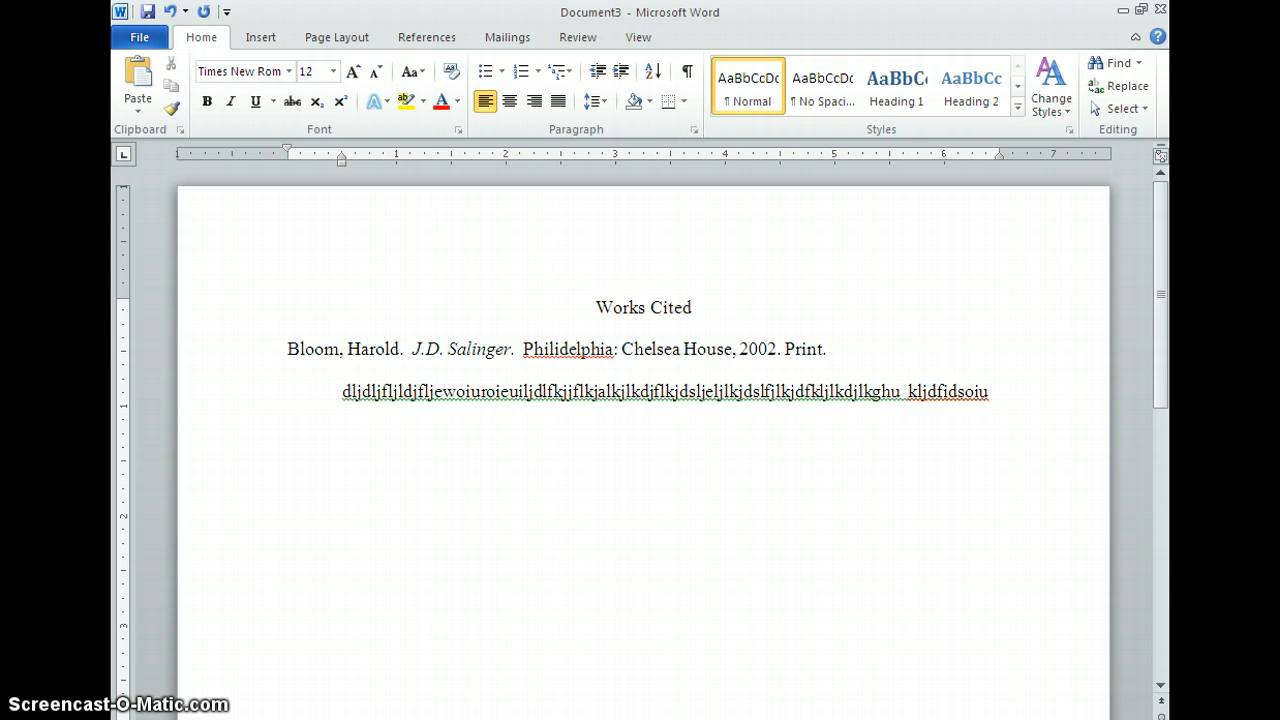
type("dskltreloi  esakdufoiuol er  ludluoiuelijrlj")
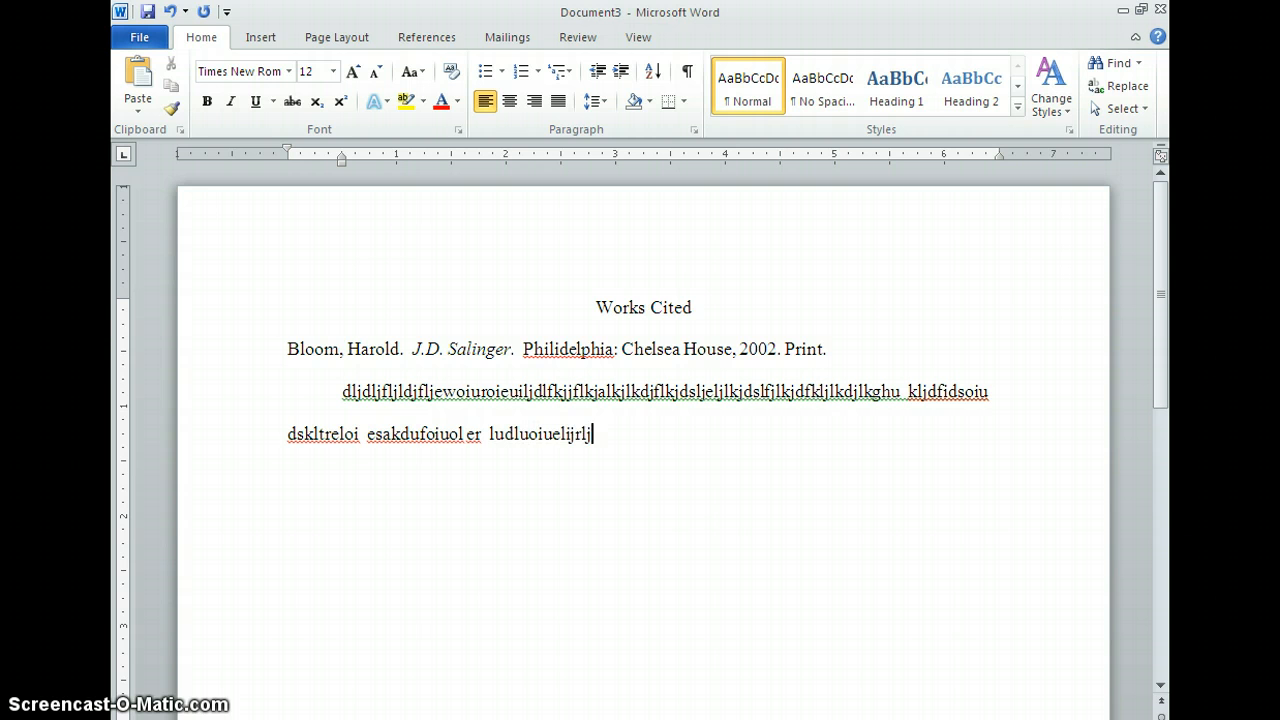
type(" lujeoiruoieuruilugflkh")
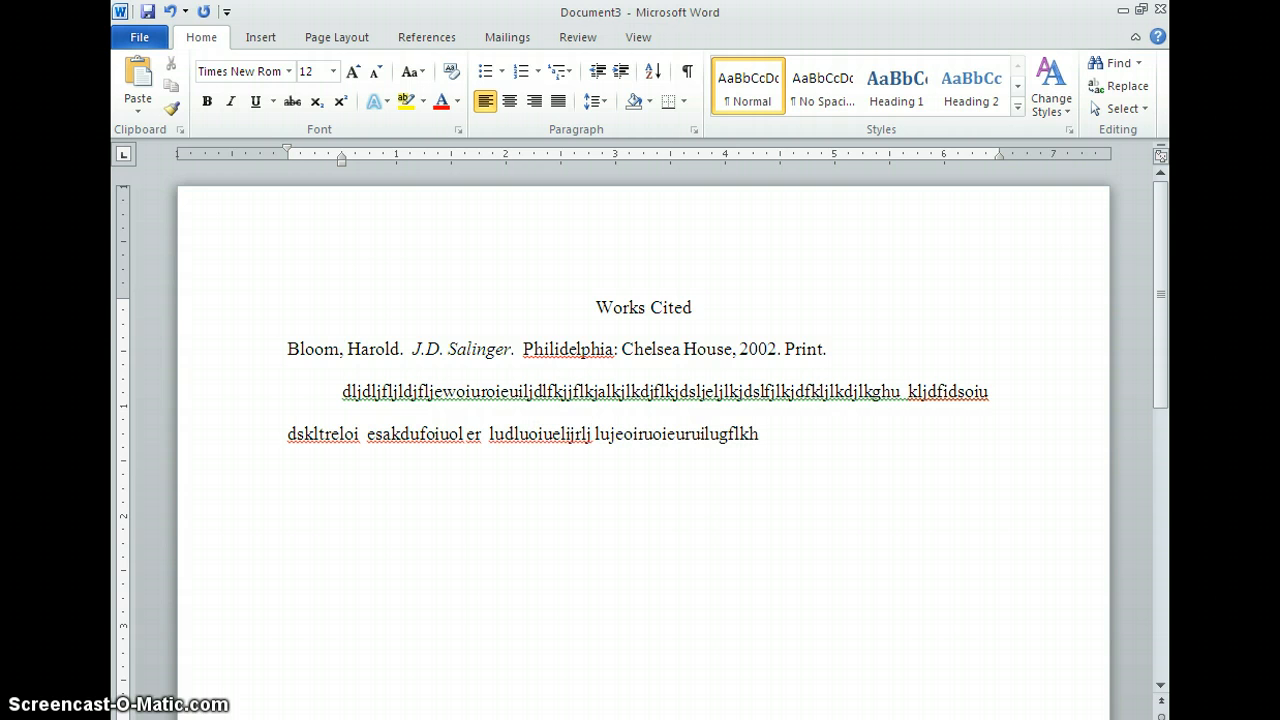
type("ghol;j;'[")
Step: Add more placeholder text to the second paragraph, then start a third paragraph of placeholder text
key("Tab")
type("liduf")
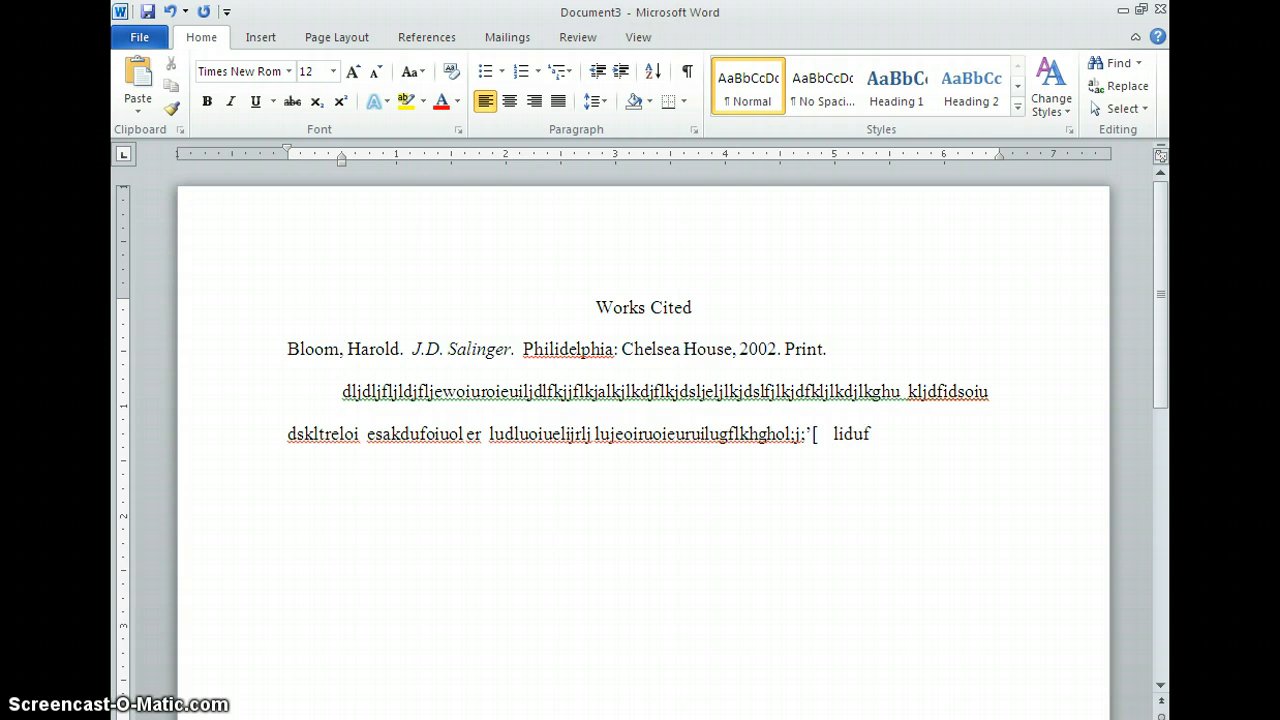
type("ilueilruiltji.jloijl")
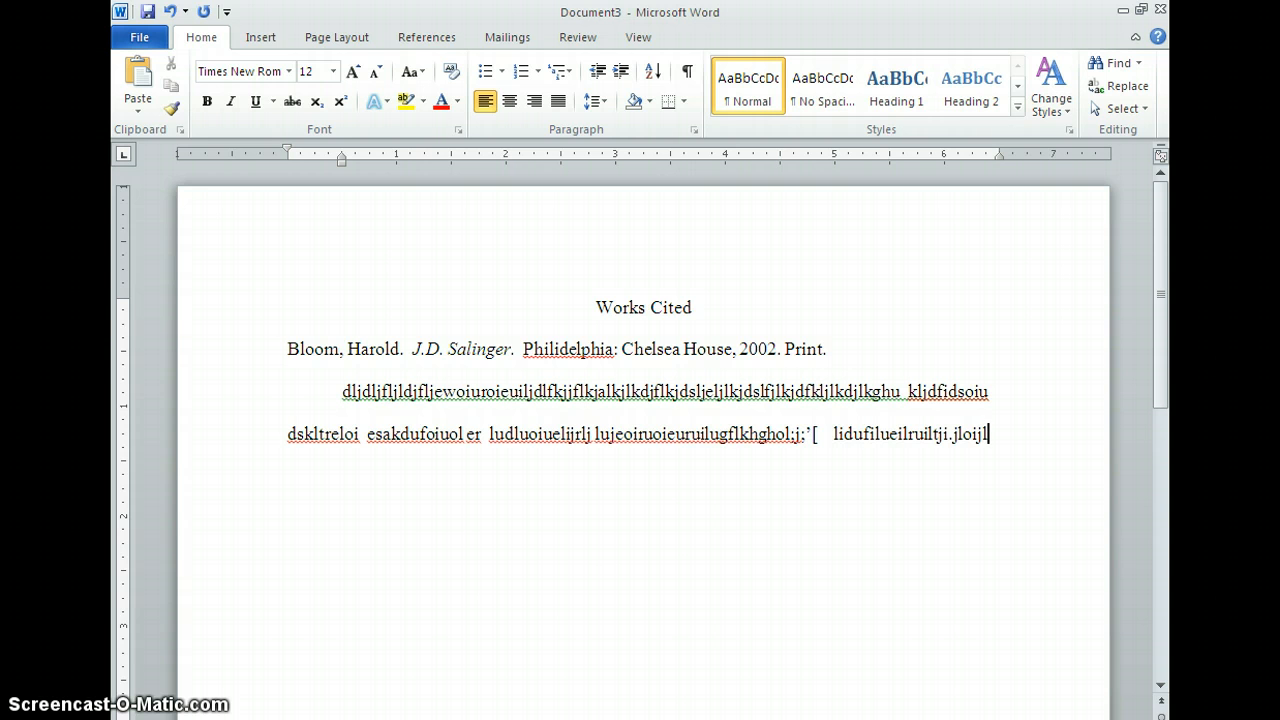
key("Return")
type("ljdsfiljikluiluoeshj,kgtil")
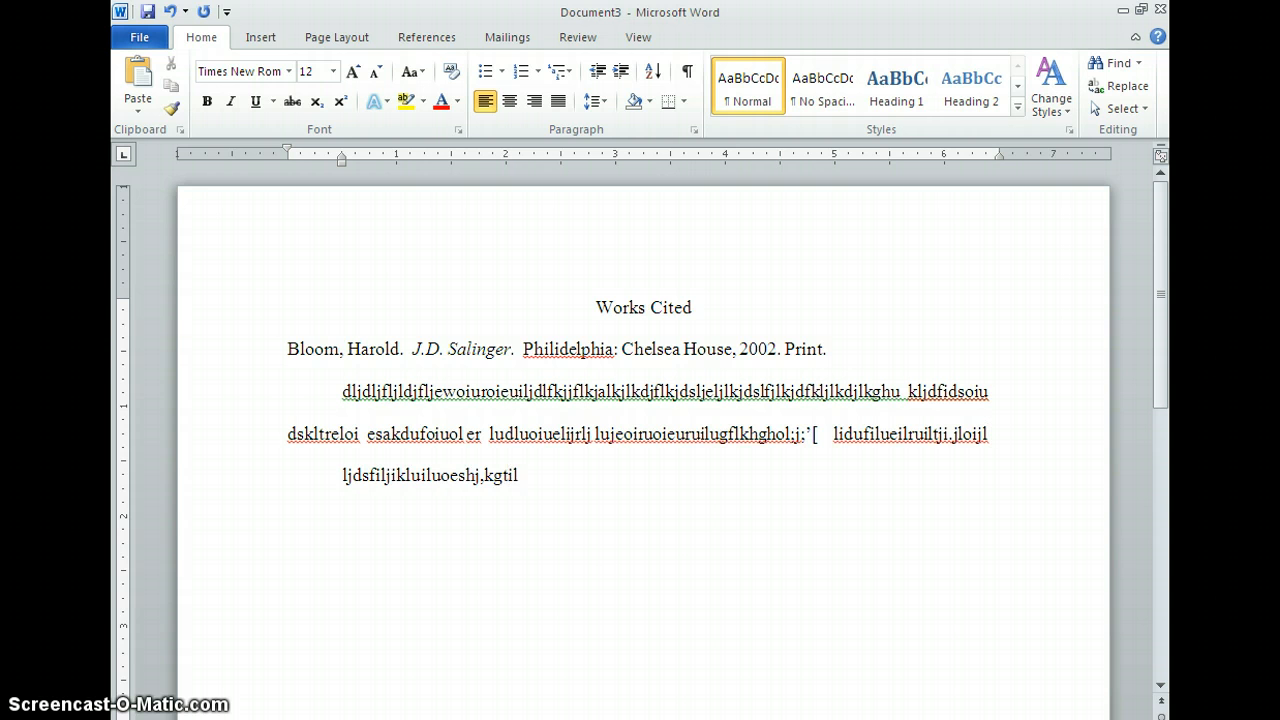
type("jlhljlj")
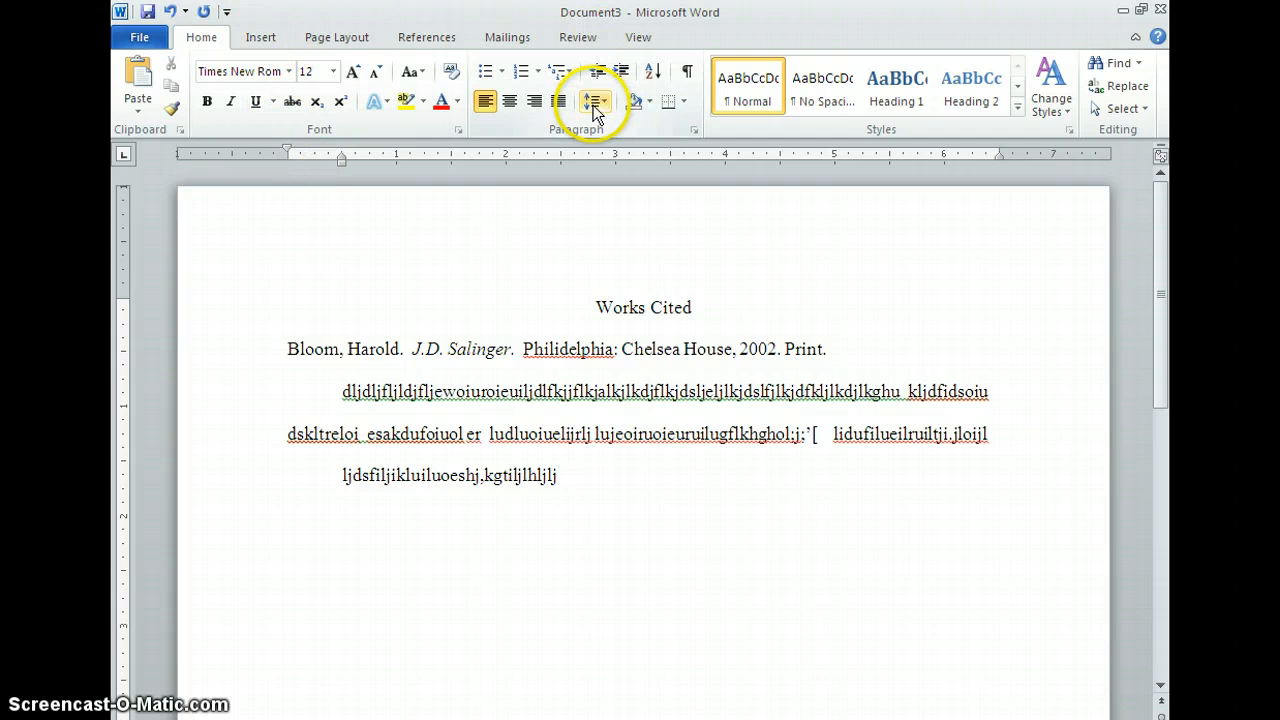
Step: Set the page margins to the Normal preset of 1 inch on all sides
left_click(320, 37)
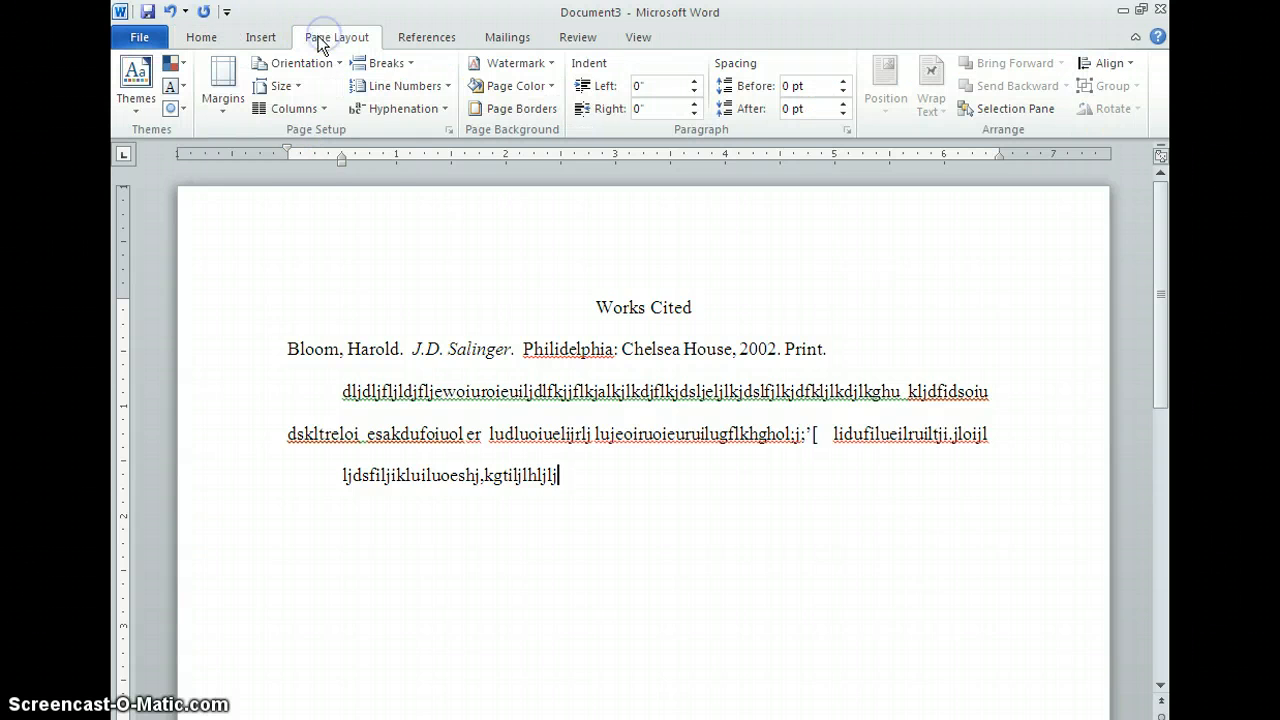
left_click(229, 113)
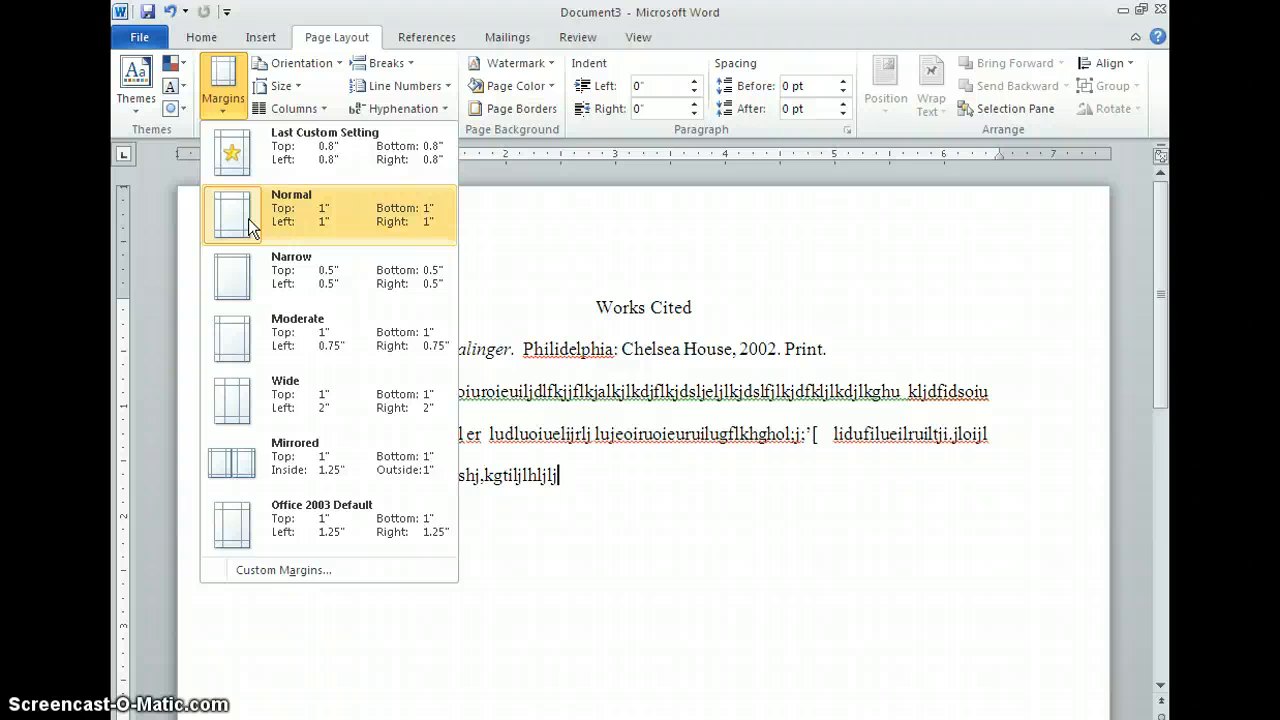
left_click(595, 240)
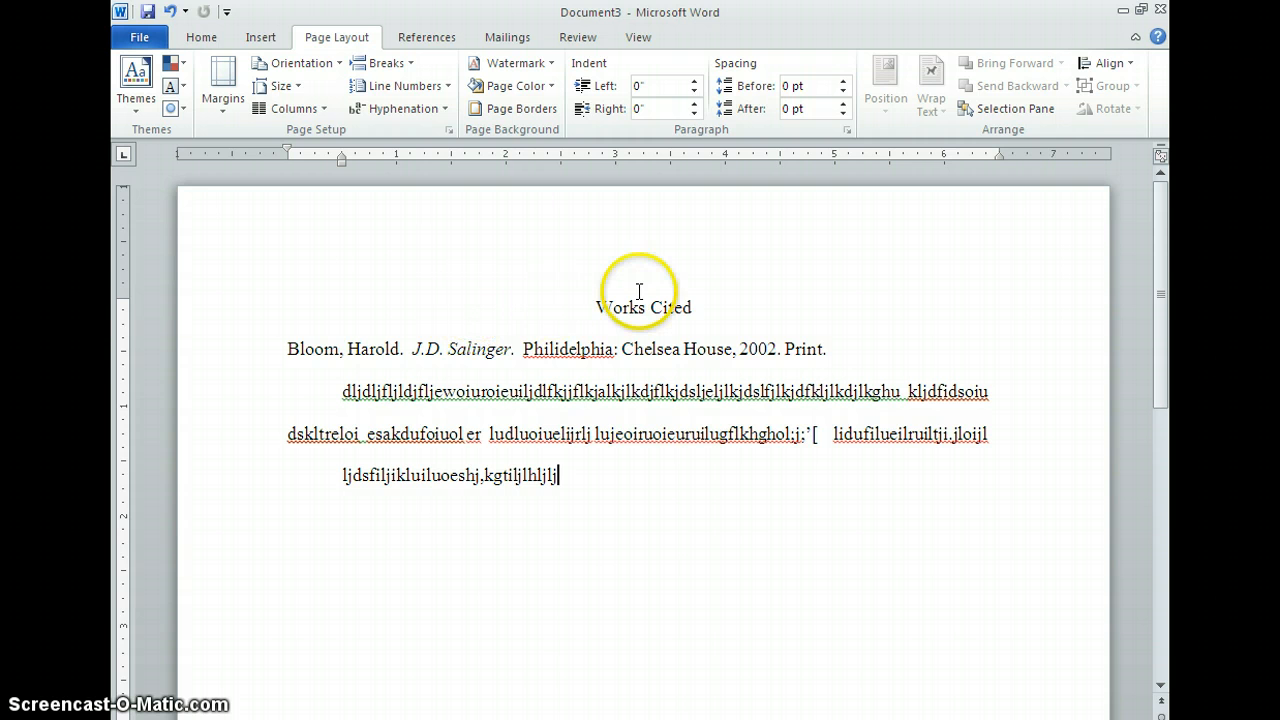
Step: Insert a Blank header at the top of the page
left_click(259, 38)
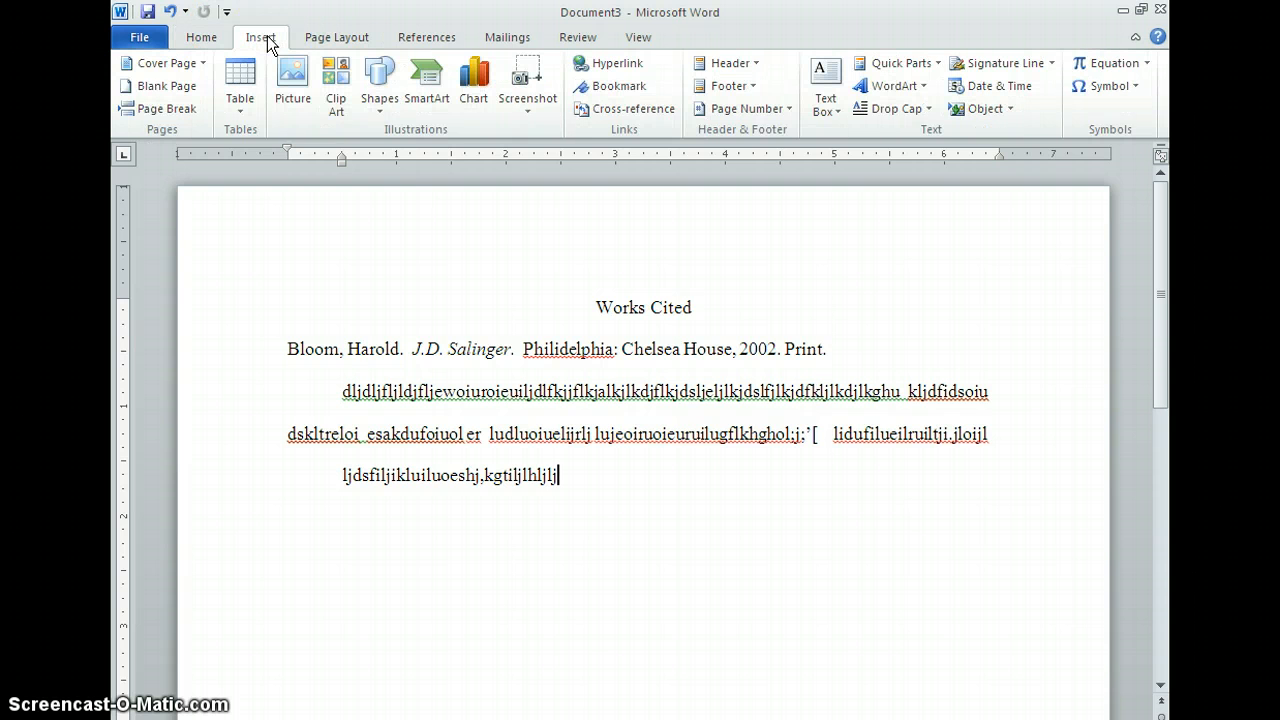
left_click(742, 62)
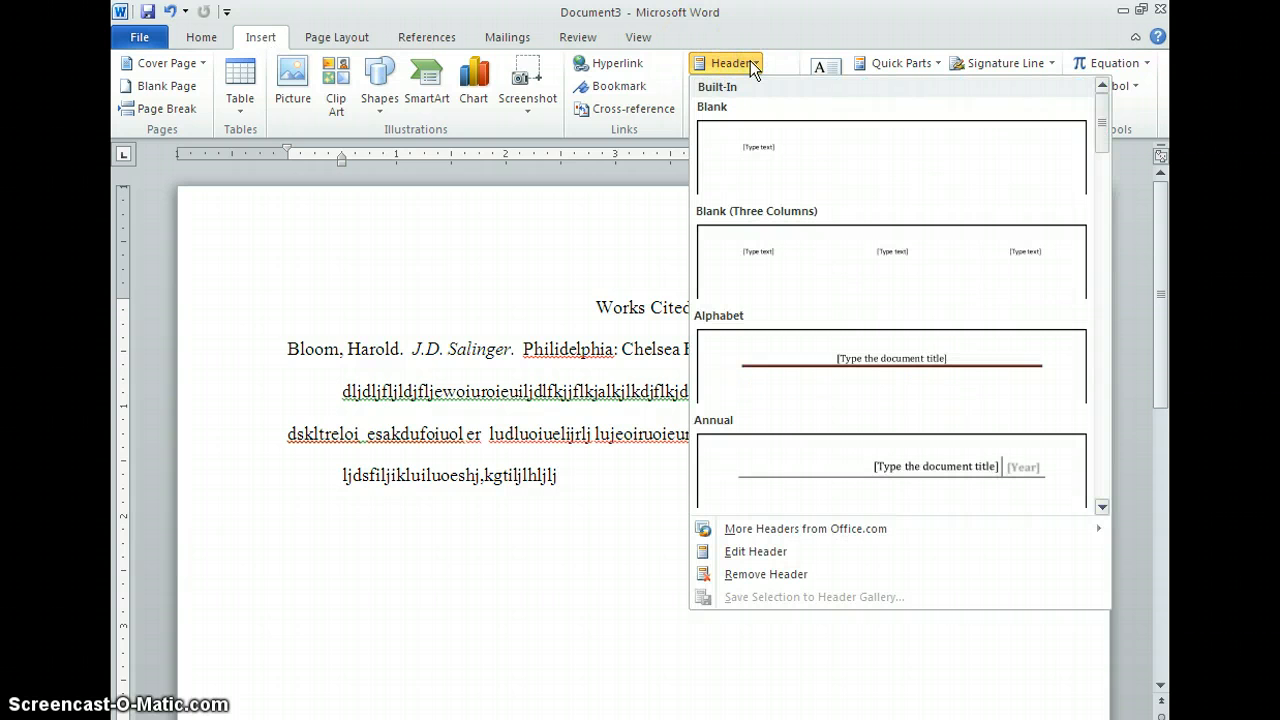
left_click(766, 152)
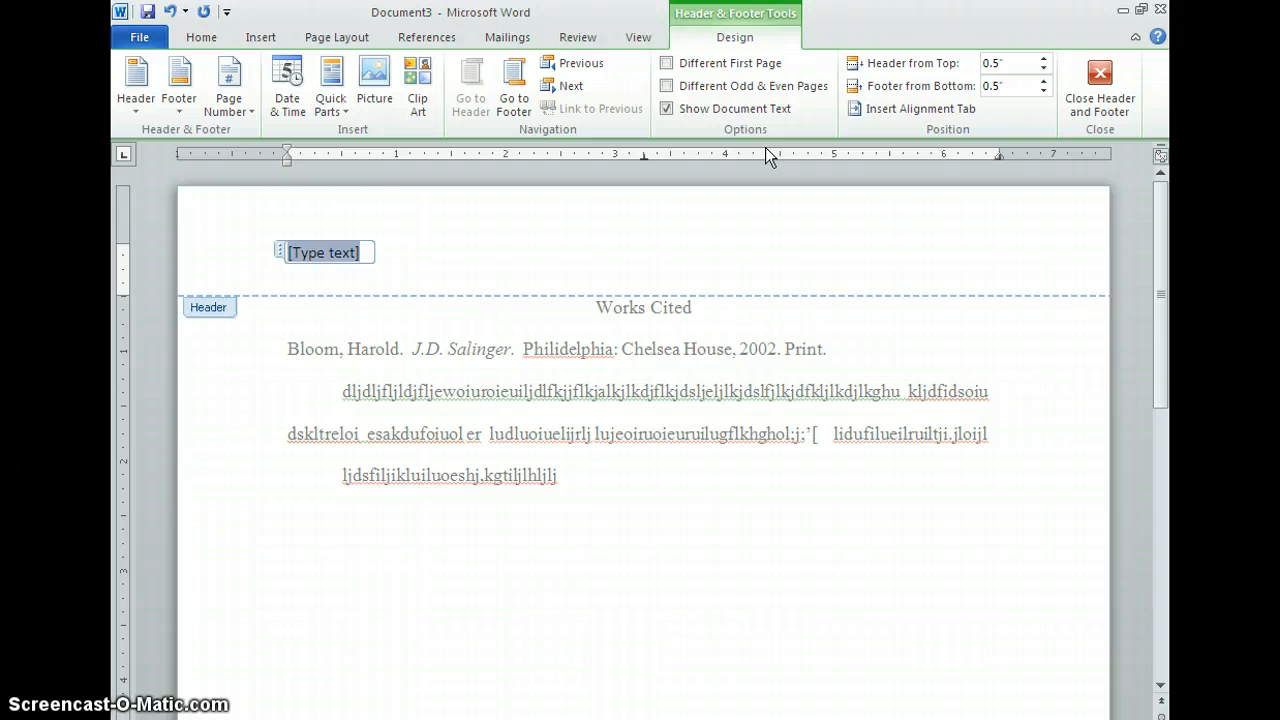
Step: Change the header text's font and size, then type the author's last name in the header
left_click(198, 37)
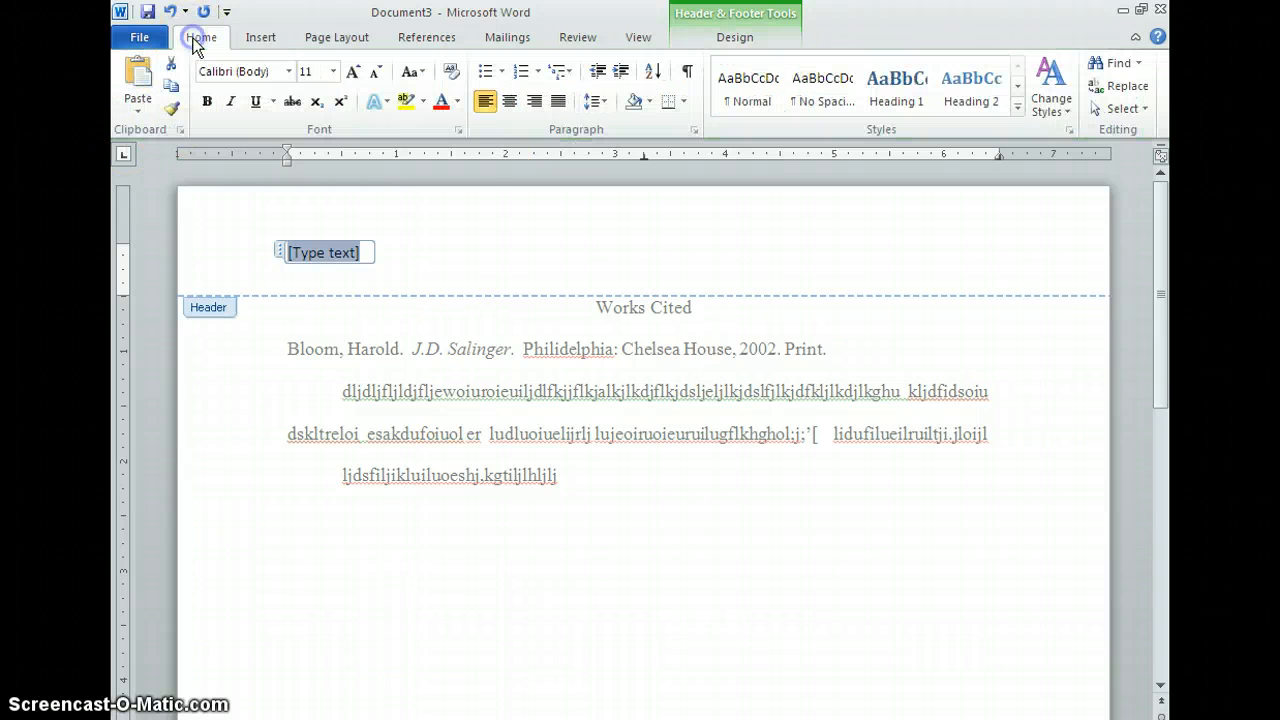
left_click(289, 71)
left_click(276, 191)
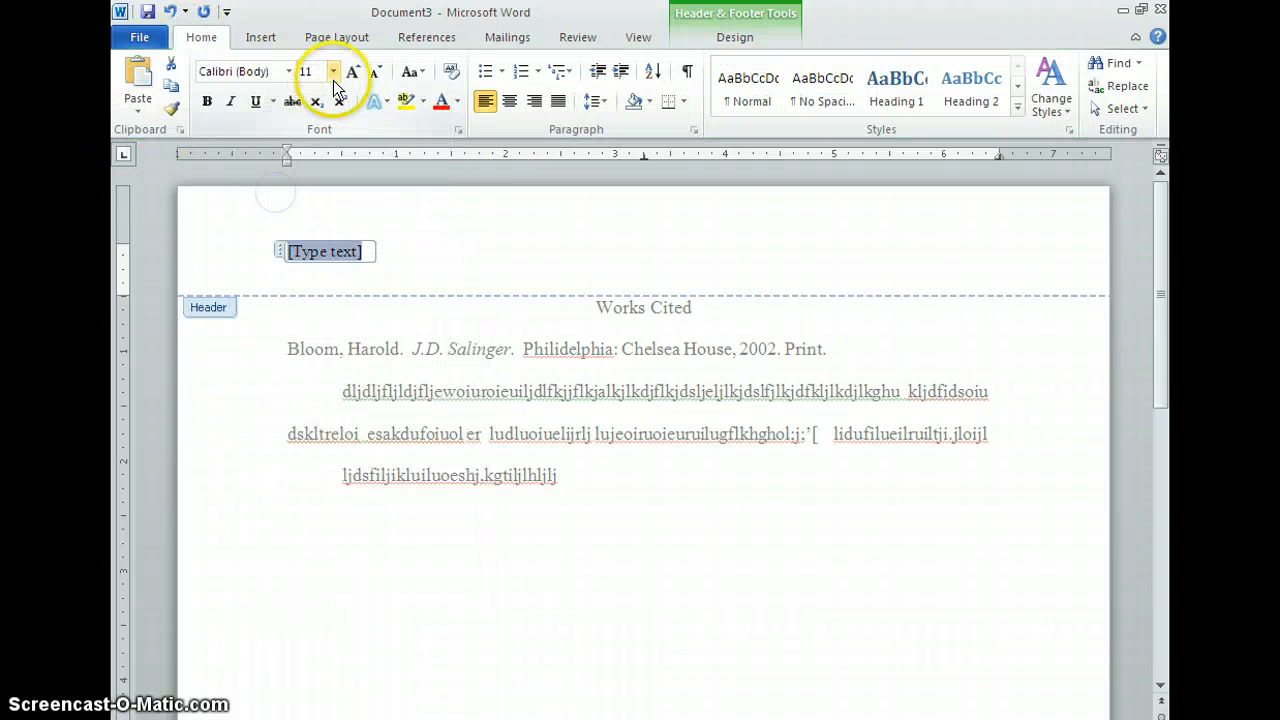
left_click(333, 78)
left_click(306, 160)
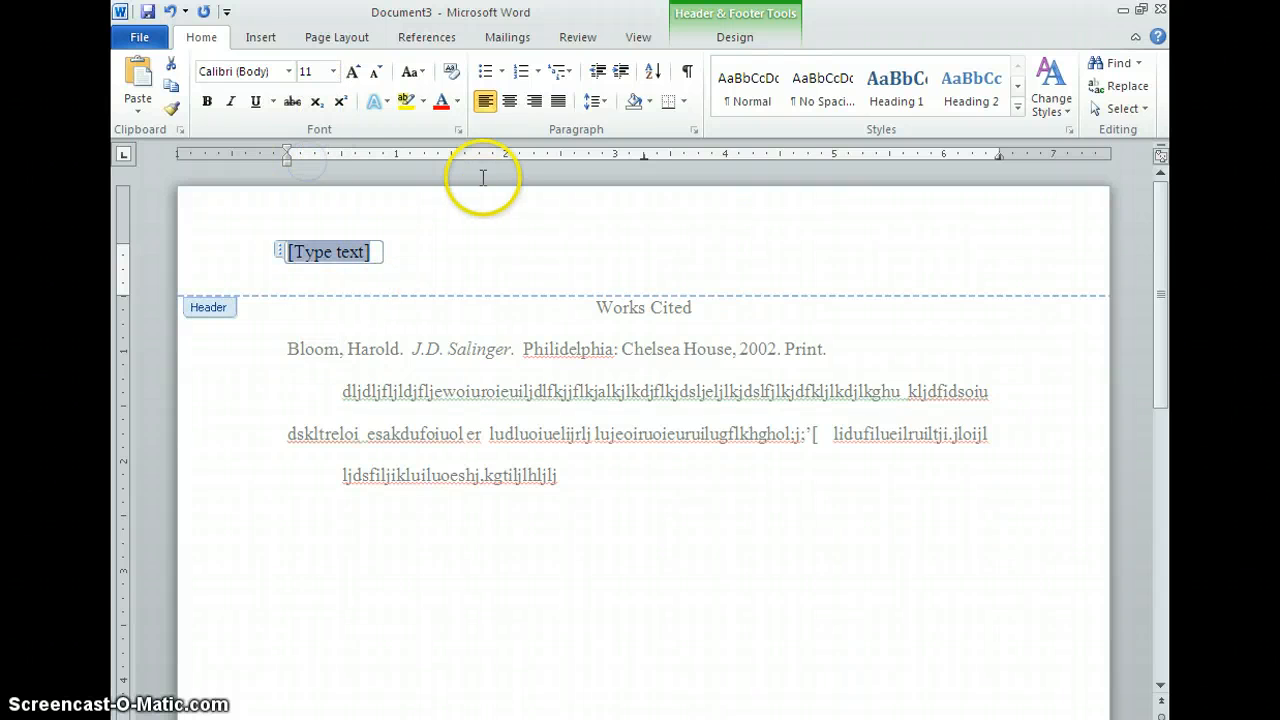
type("Terenzi")
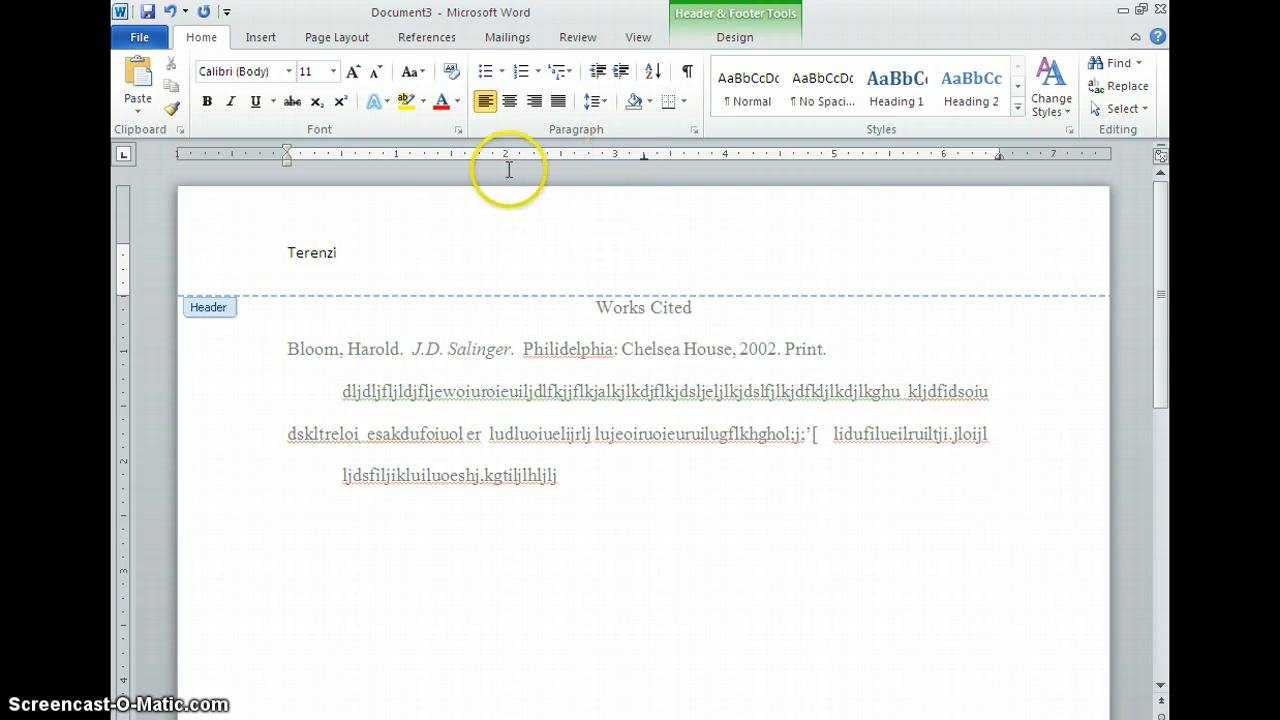
Step: Insert a plain page number at the current position in the header, right after the author's last name
left_click(258, 38)
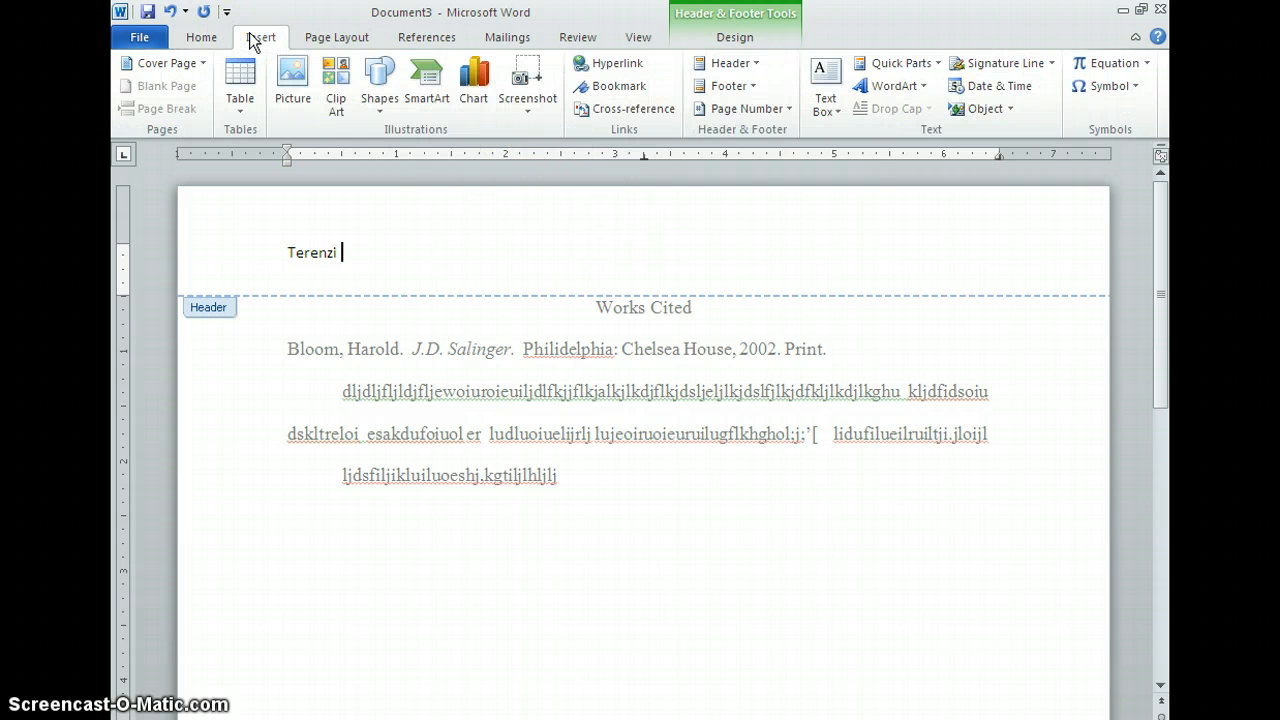
left_click(749, 108)
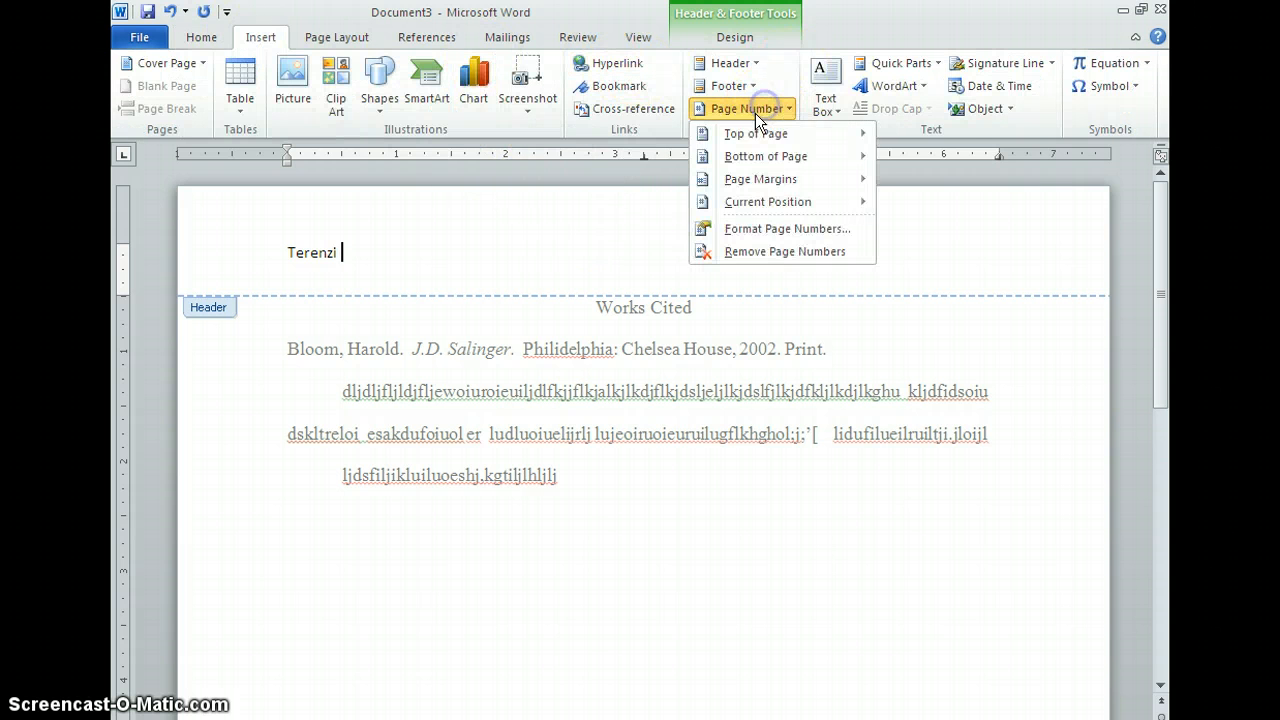
mouse_move(755, 133)
left_click(414, 197)
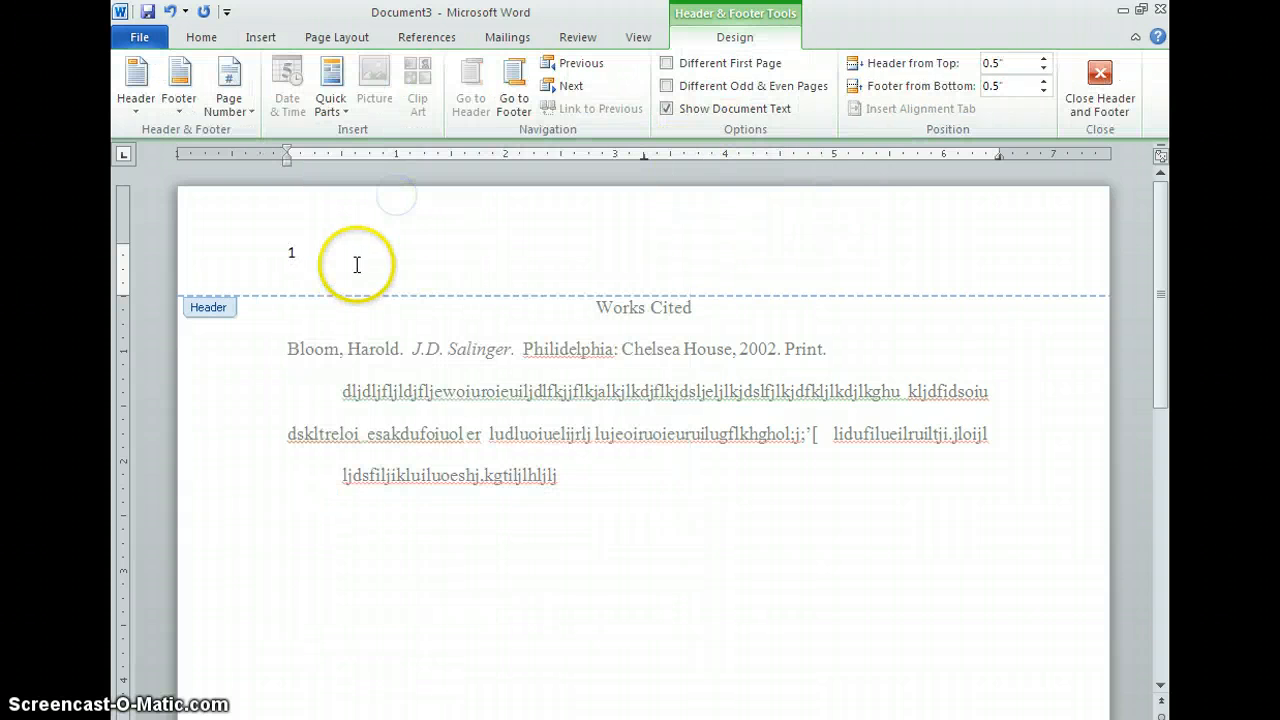
type("zi")
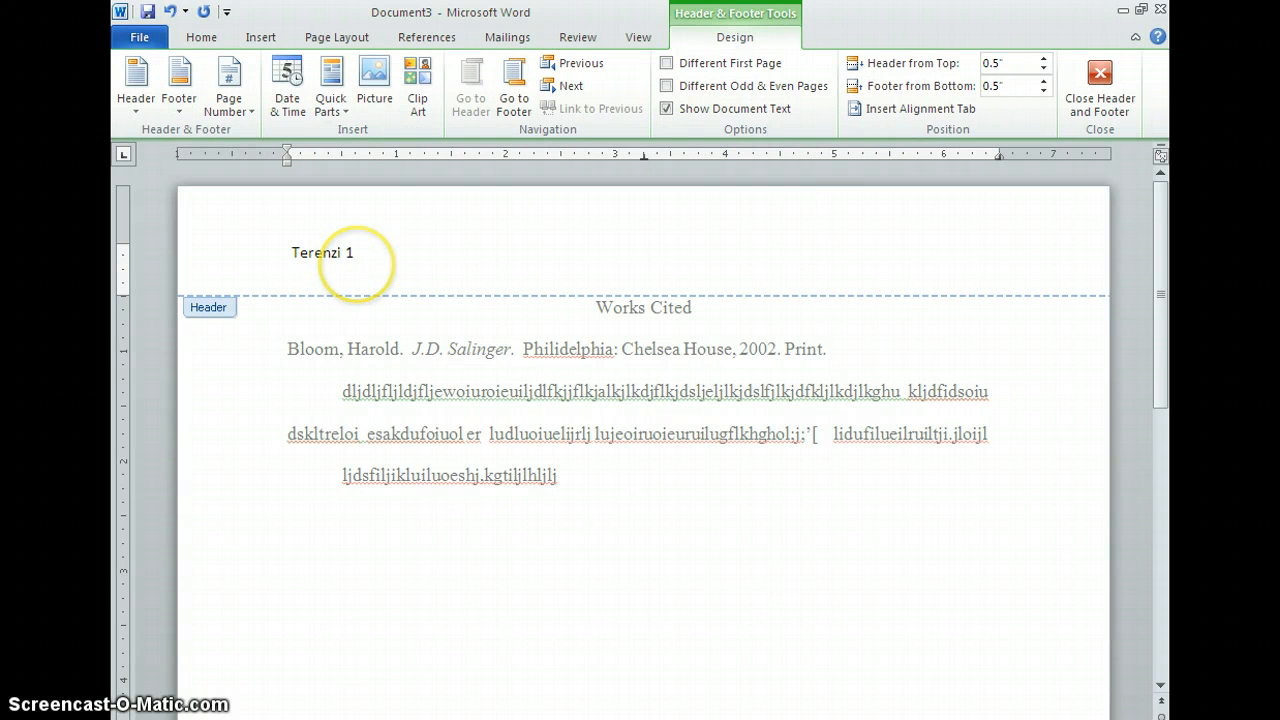
Step: Right-align the header containing the last name and page number
key("ctrl+r")
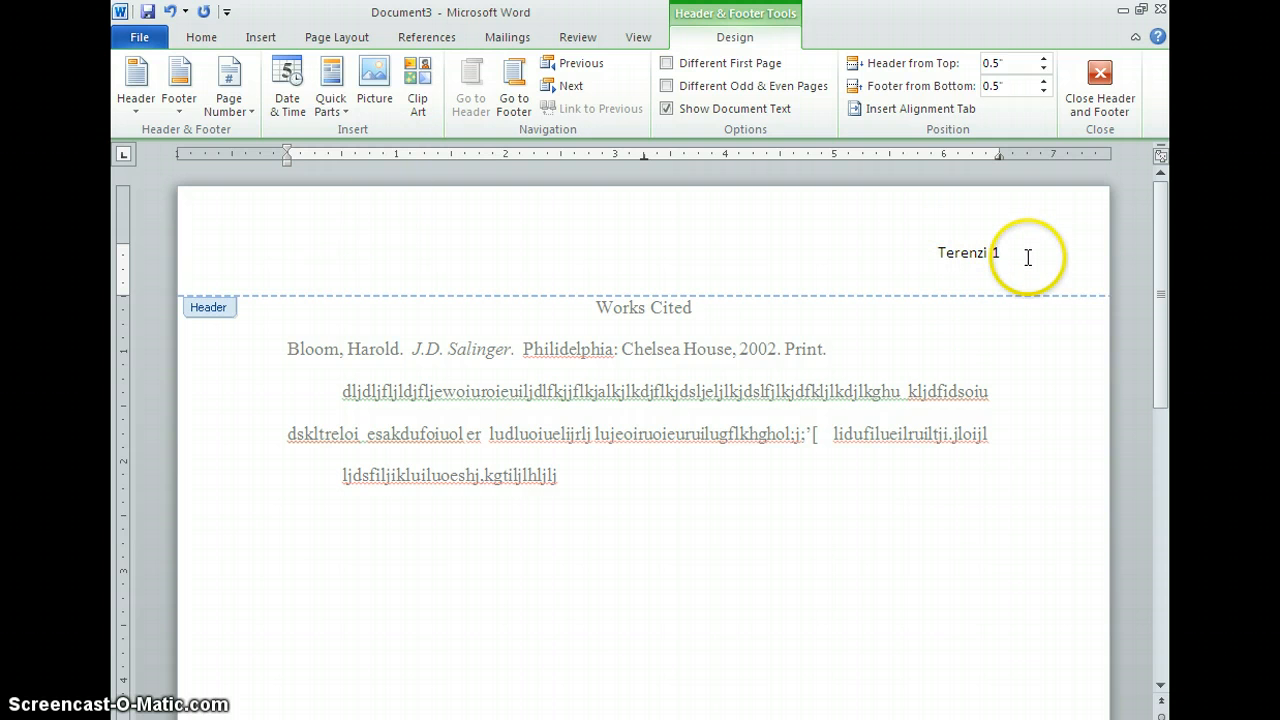
left_click(845, 272)
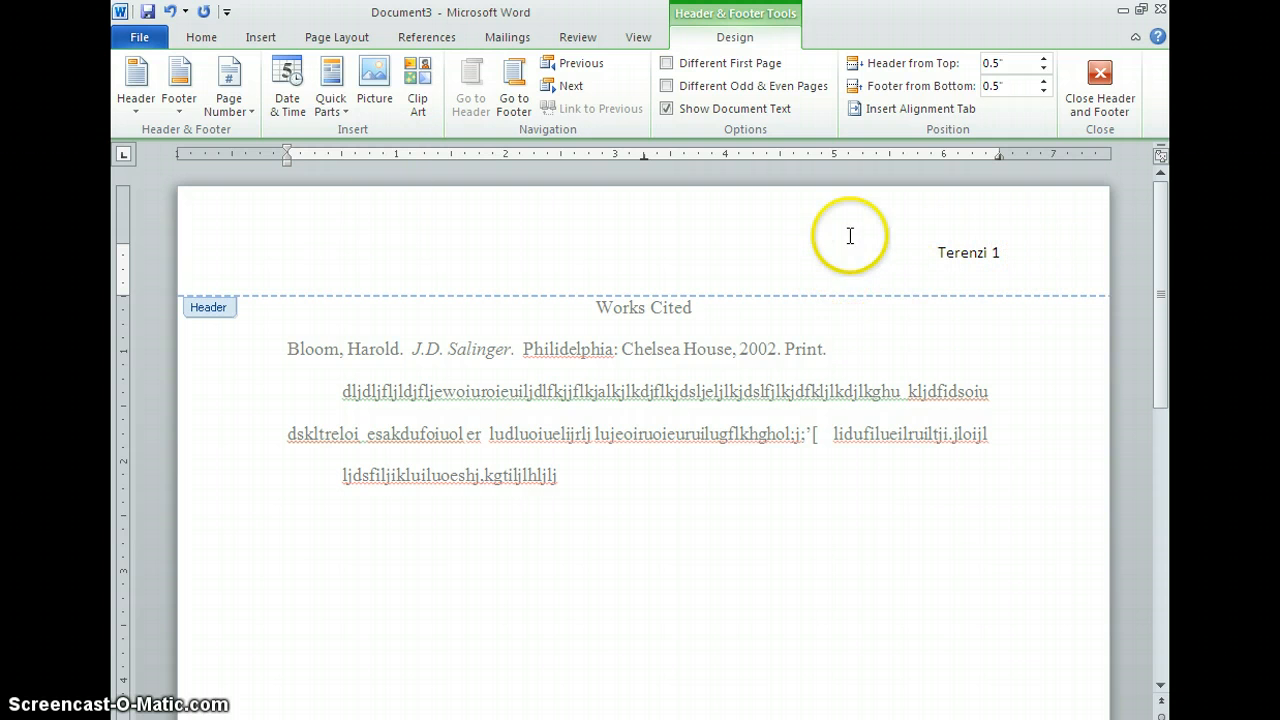
left_click(985, 257)
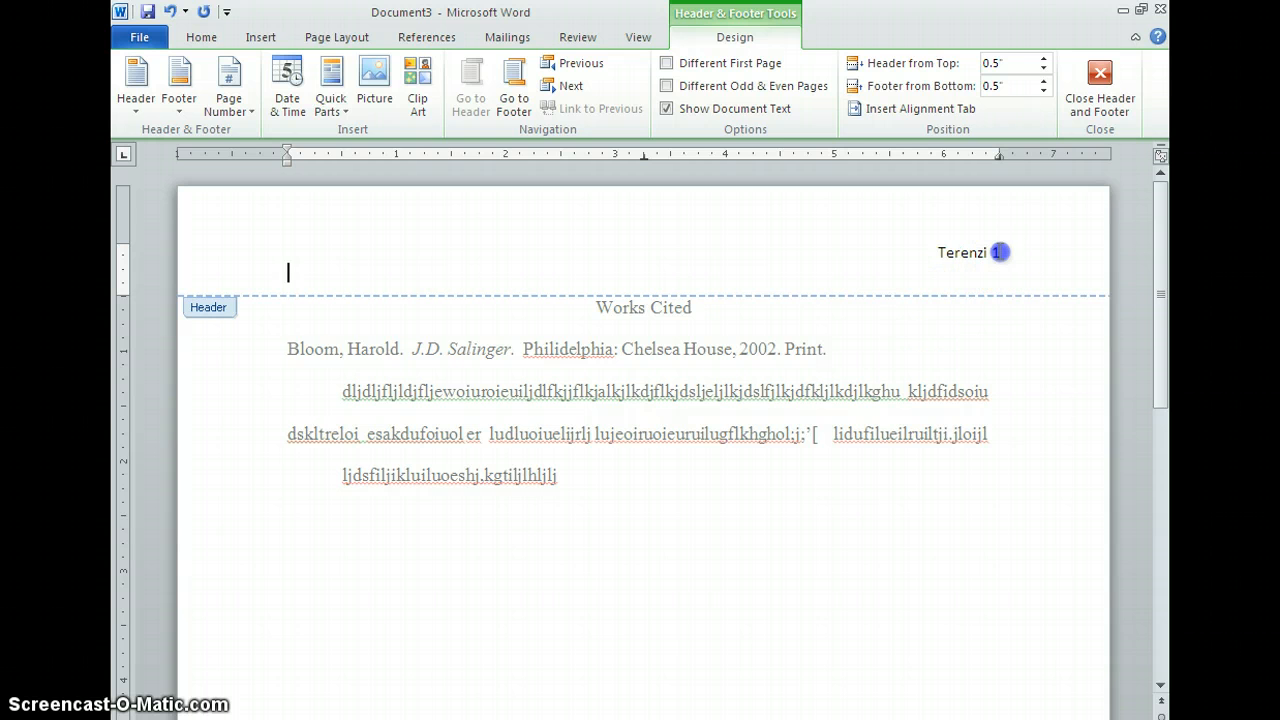
left_click(1000, 256)
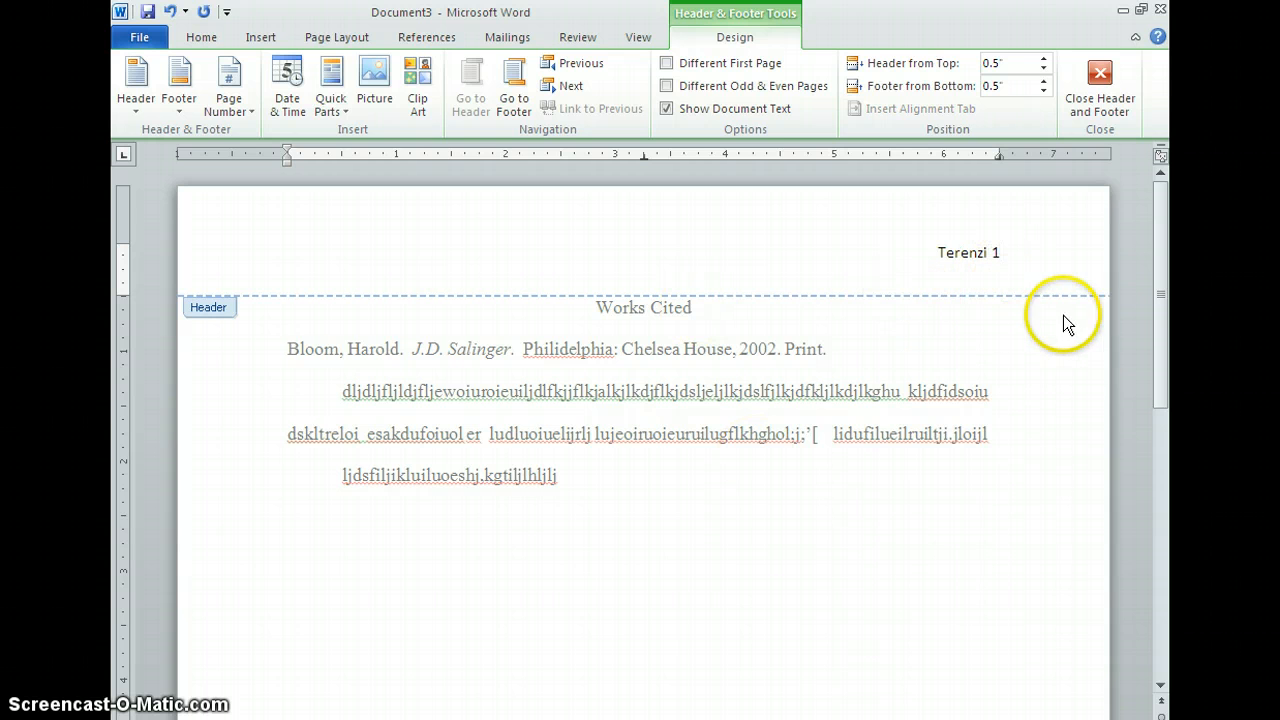